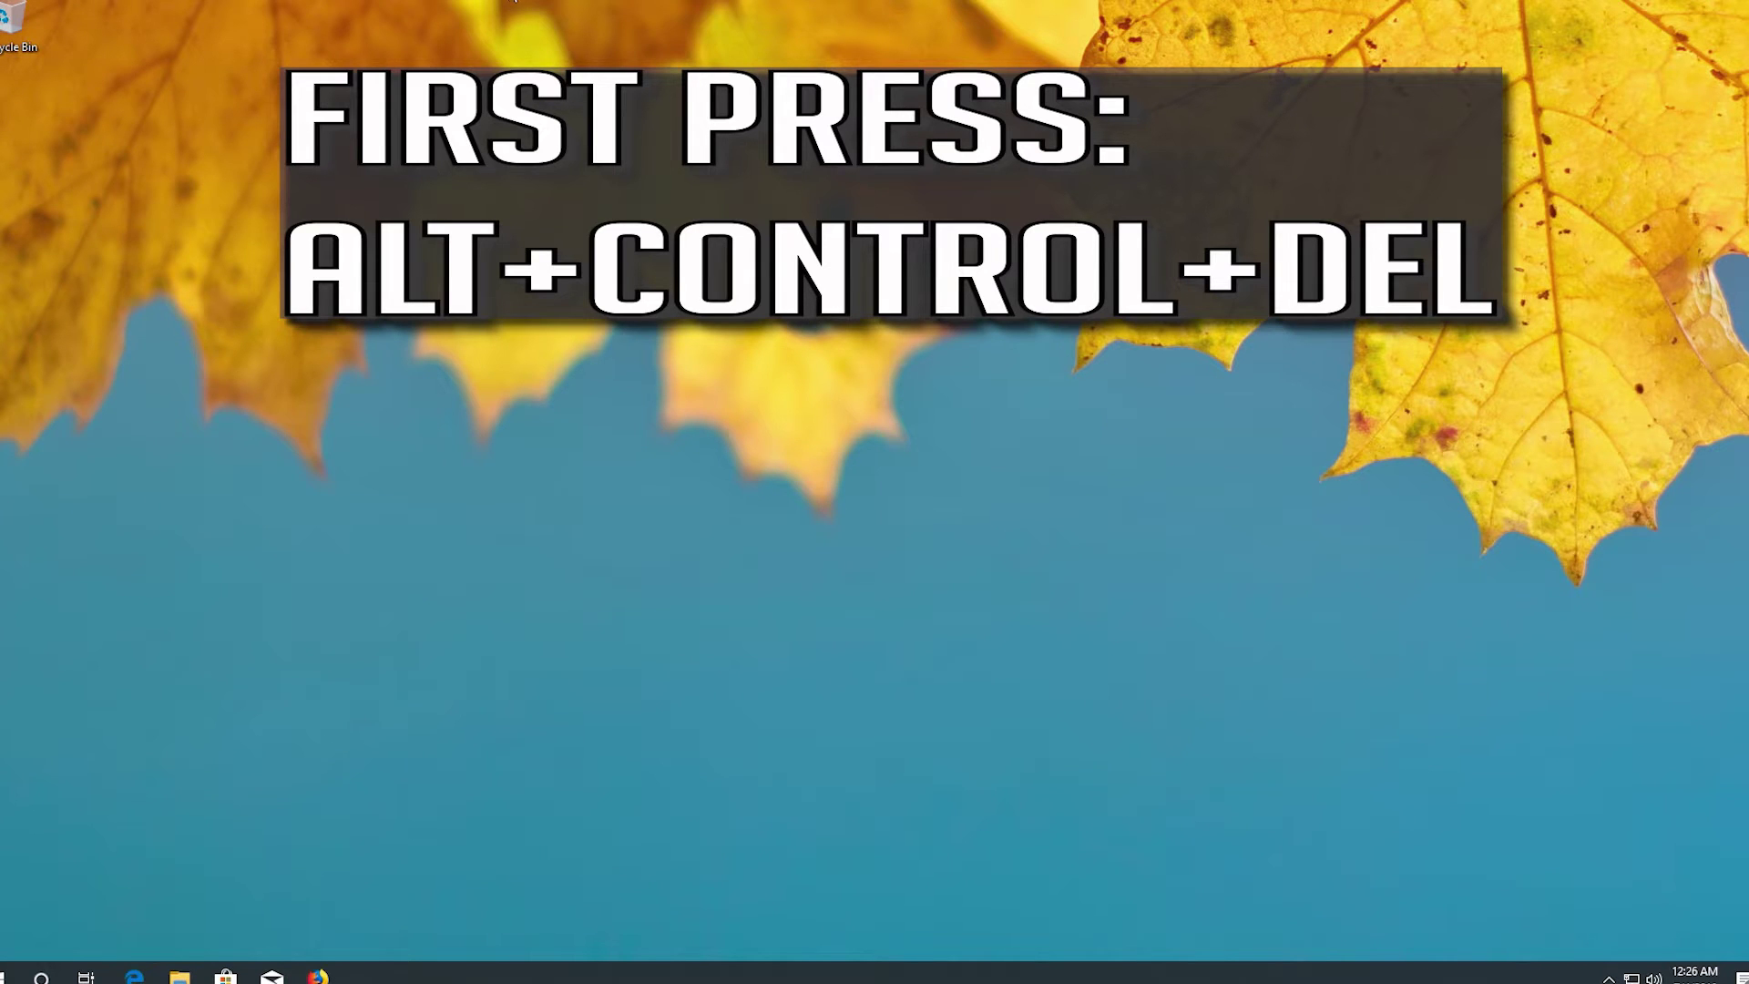
Open Task Manager and end the Windows Explorer task under Windows processes
key(ctrl+alt+Delete)
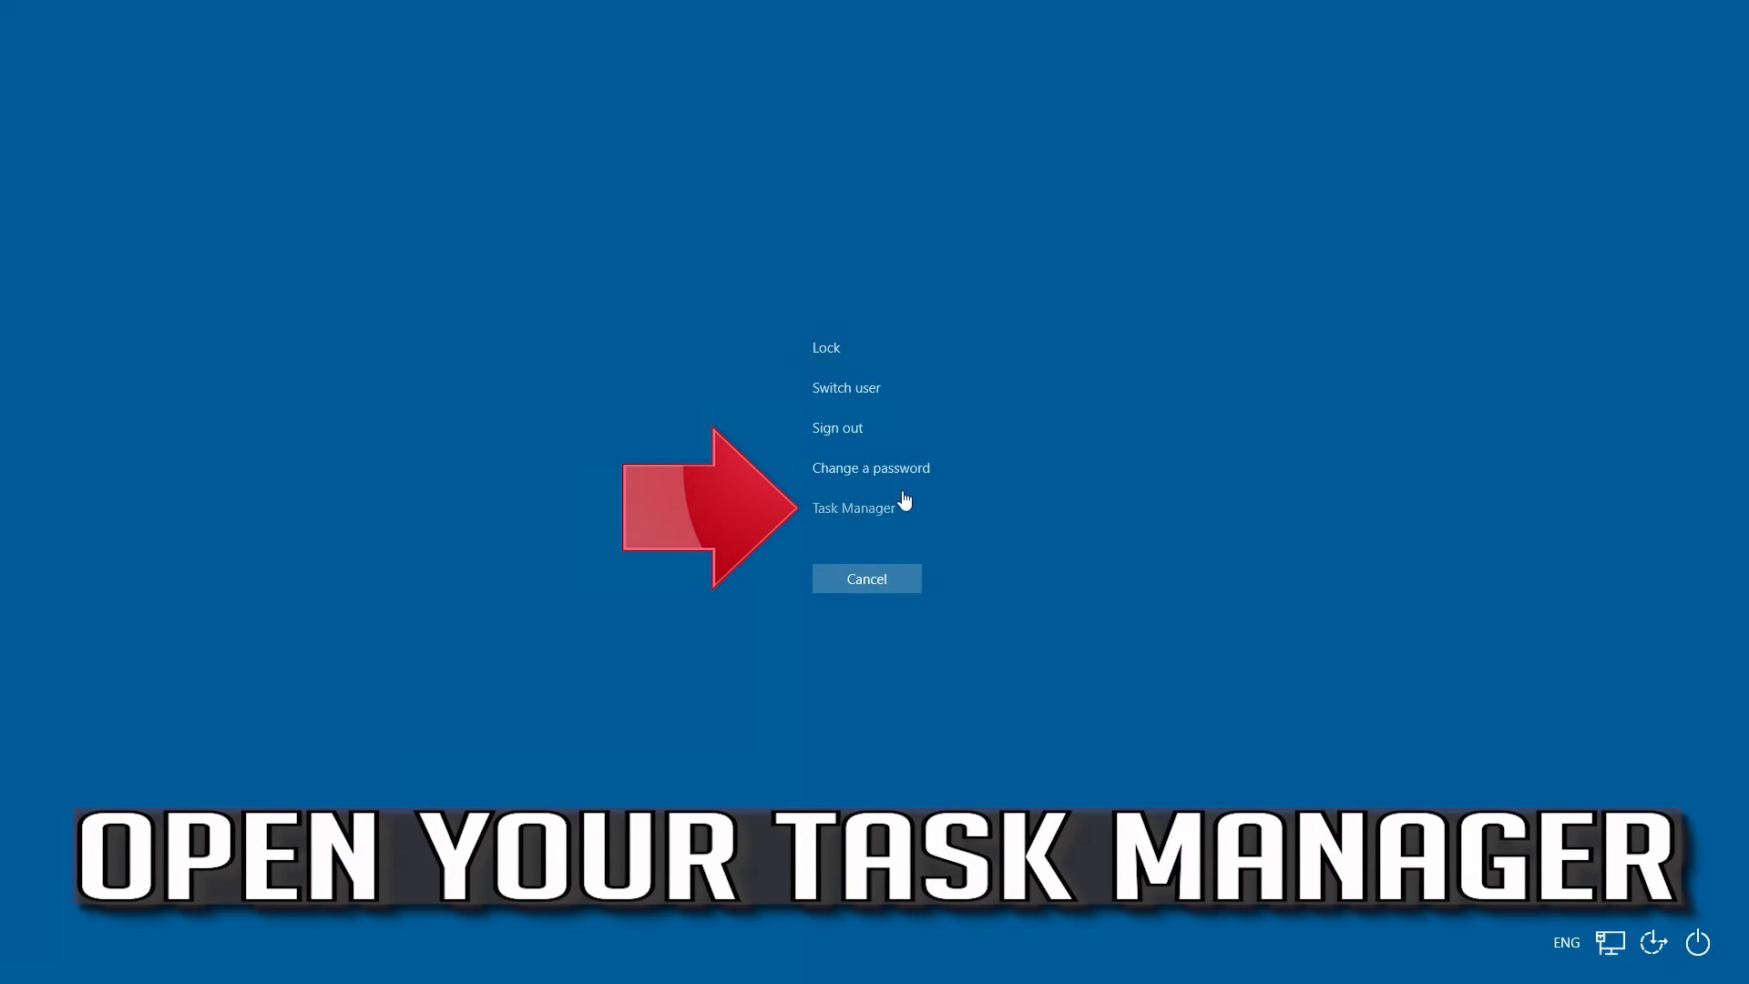
click(861, 513)
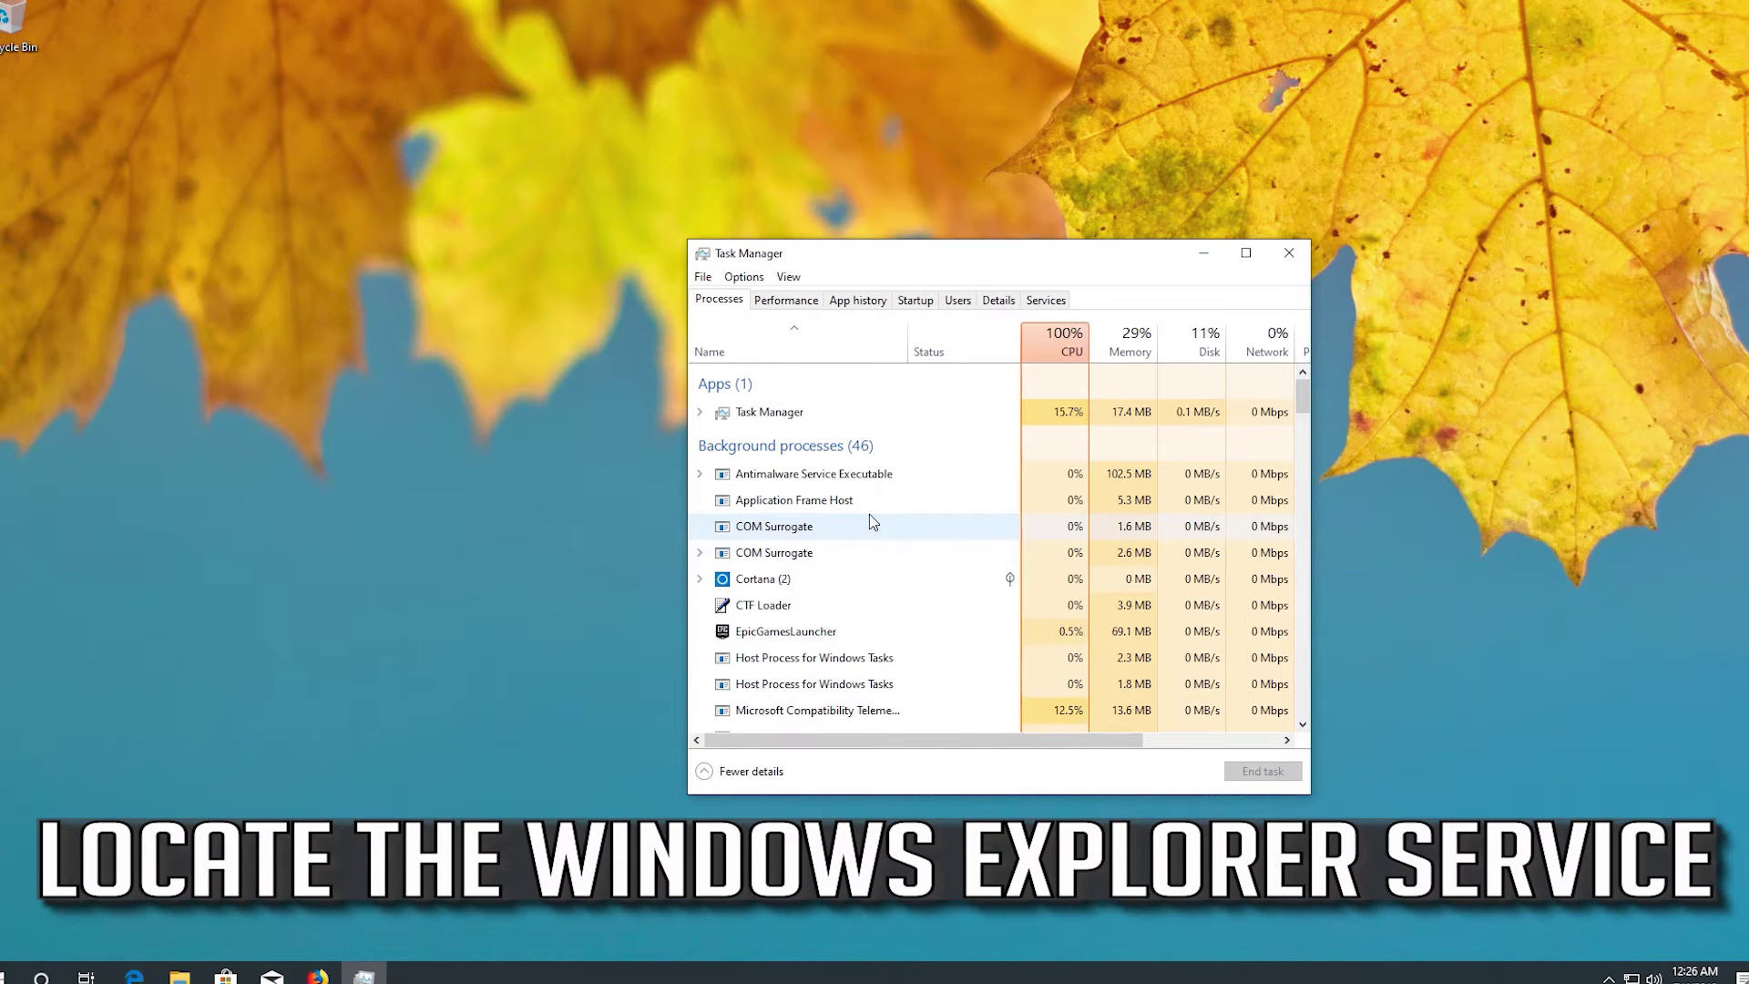
scroll(869, 521, down, 5)
scroll(870, 521, down, 8)
scroll(870, 520, down, 5)
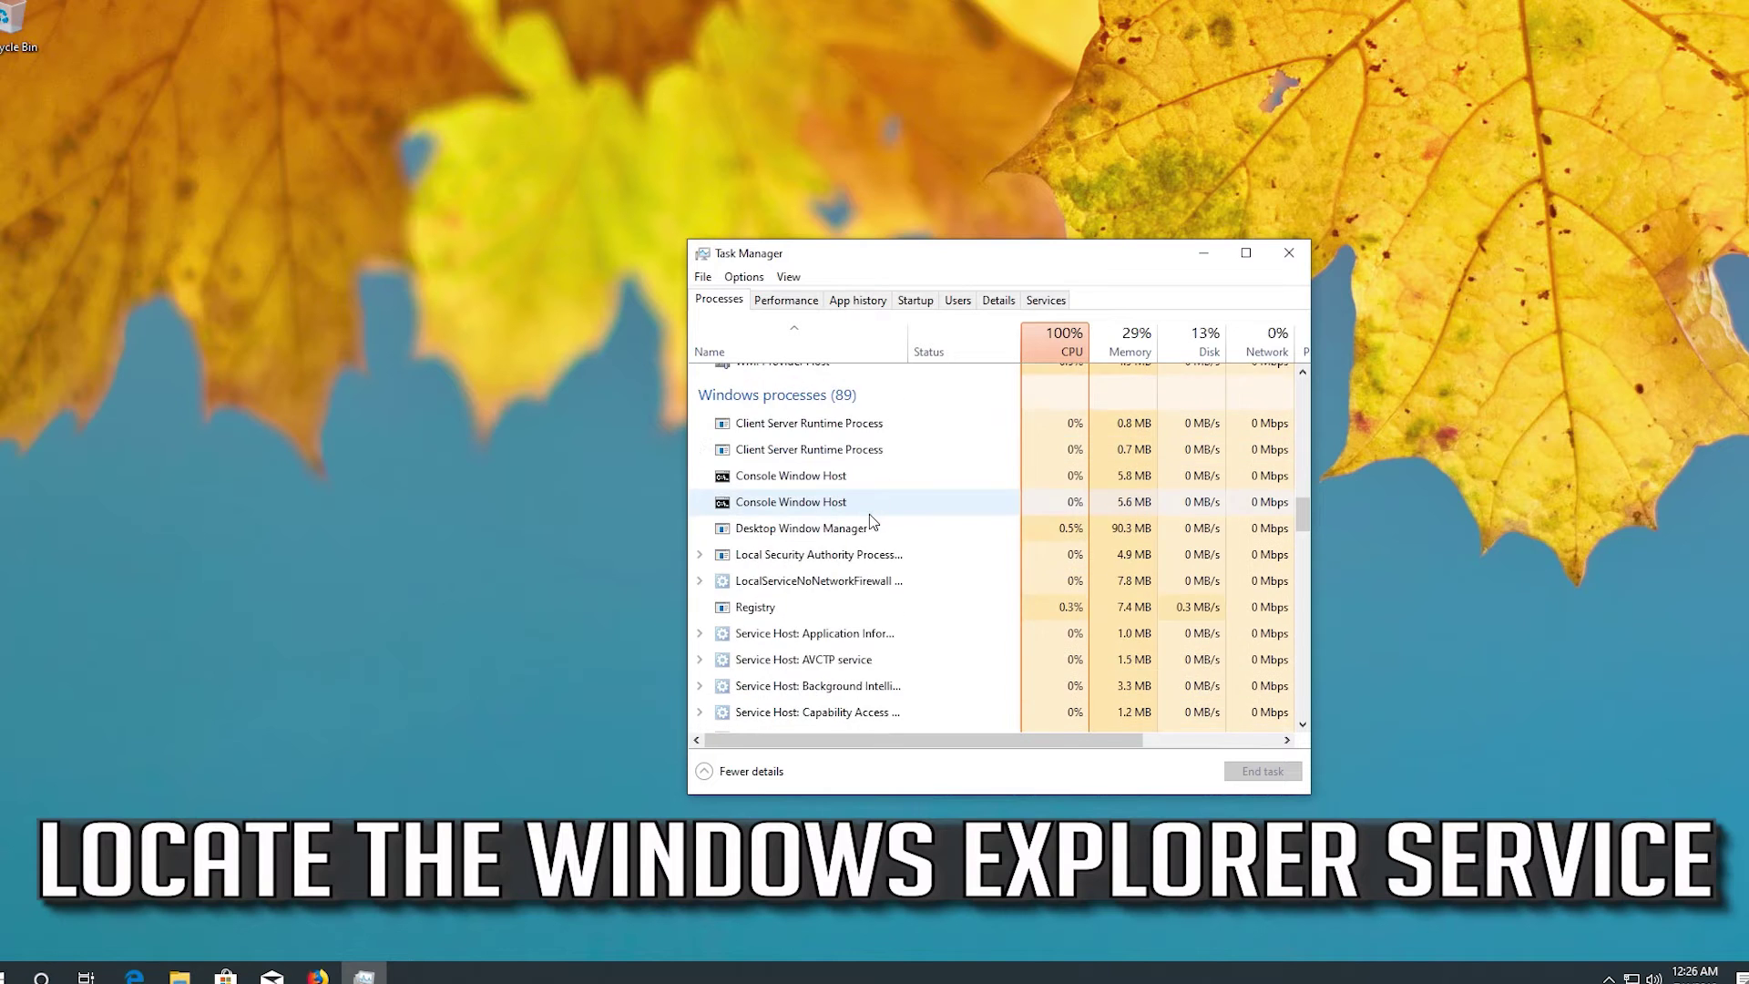
scroll(870, 521, down, 2)
scroll(870, 521, down, 10)
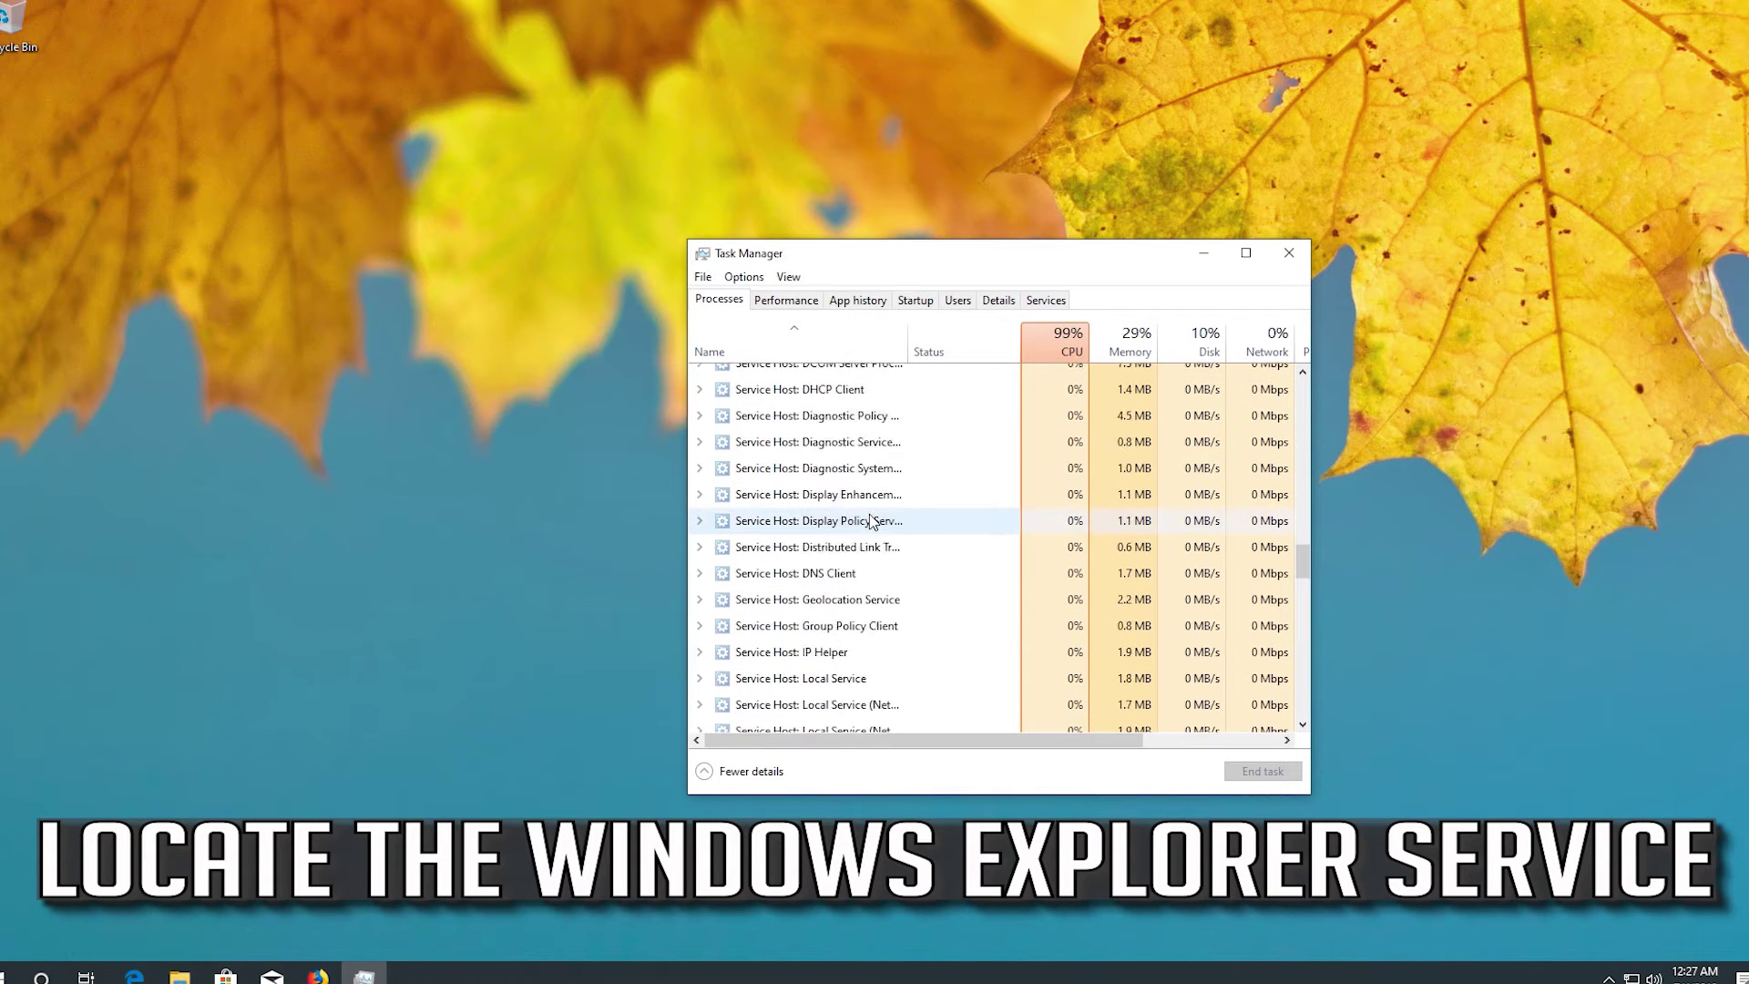
scroll(870, 520, down, 15)
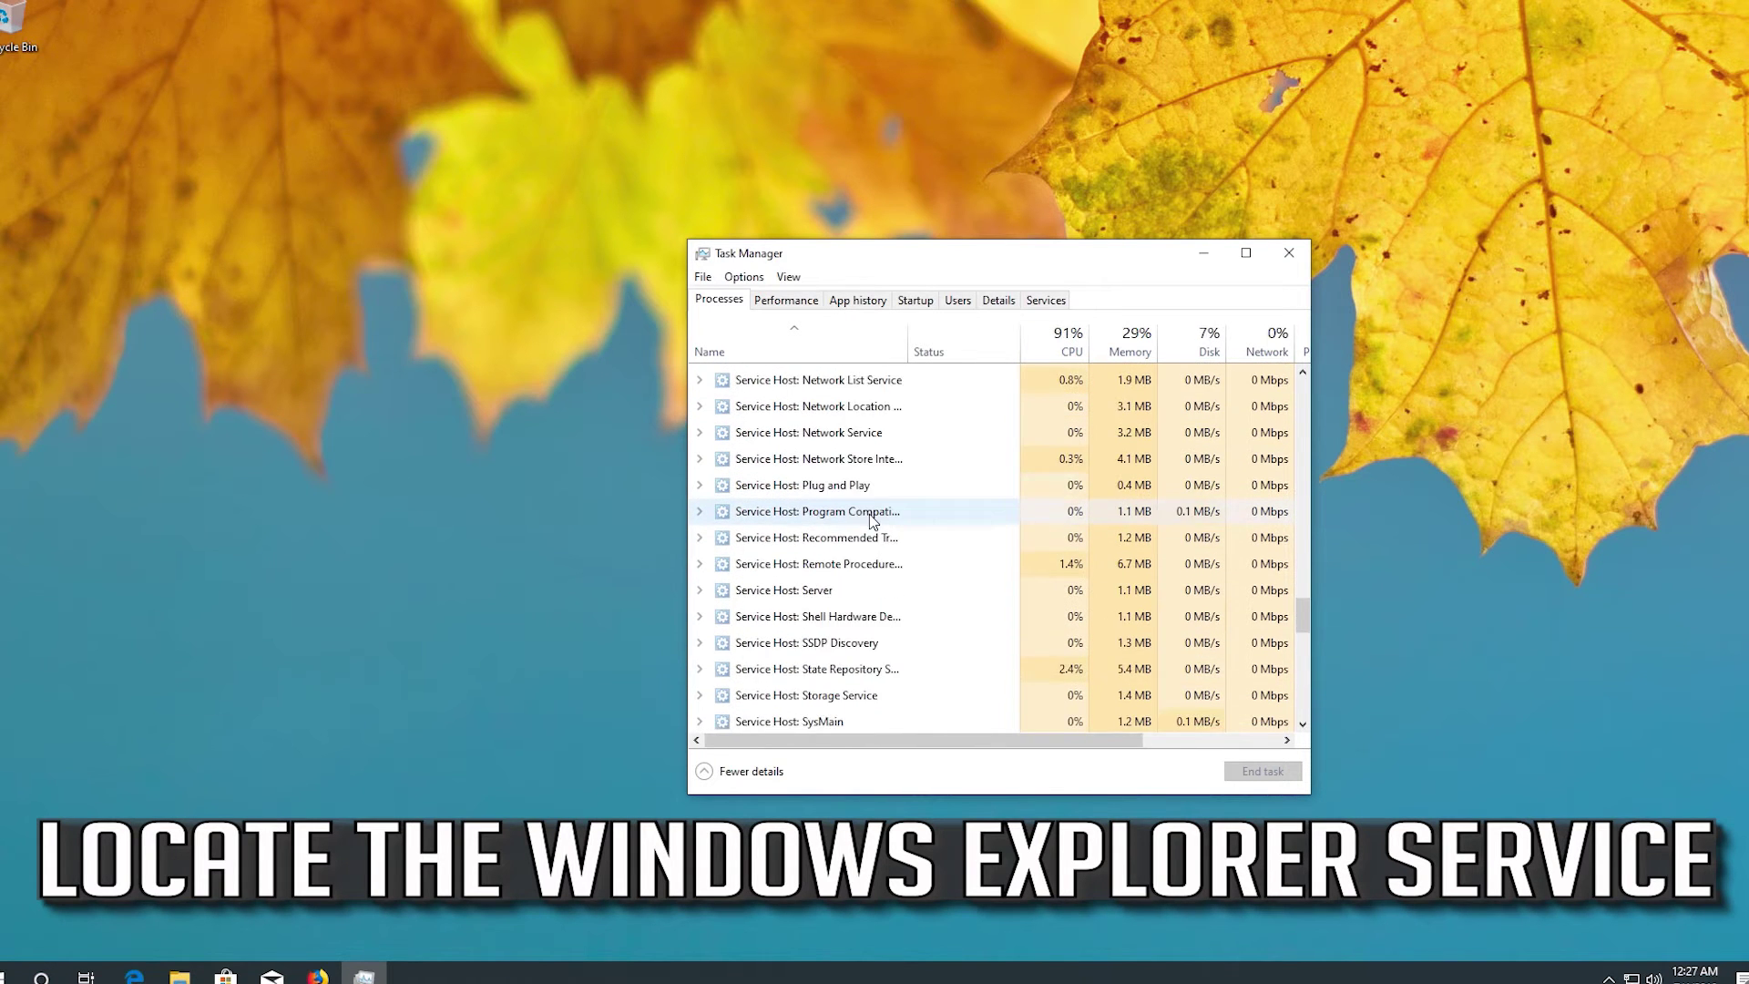
scroll(870, 521, down, 4)
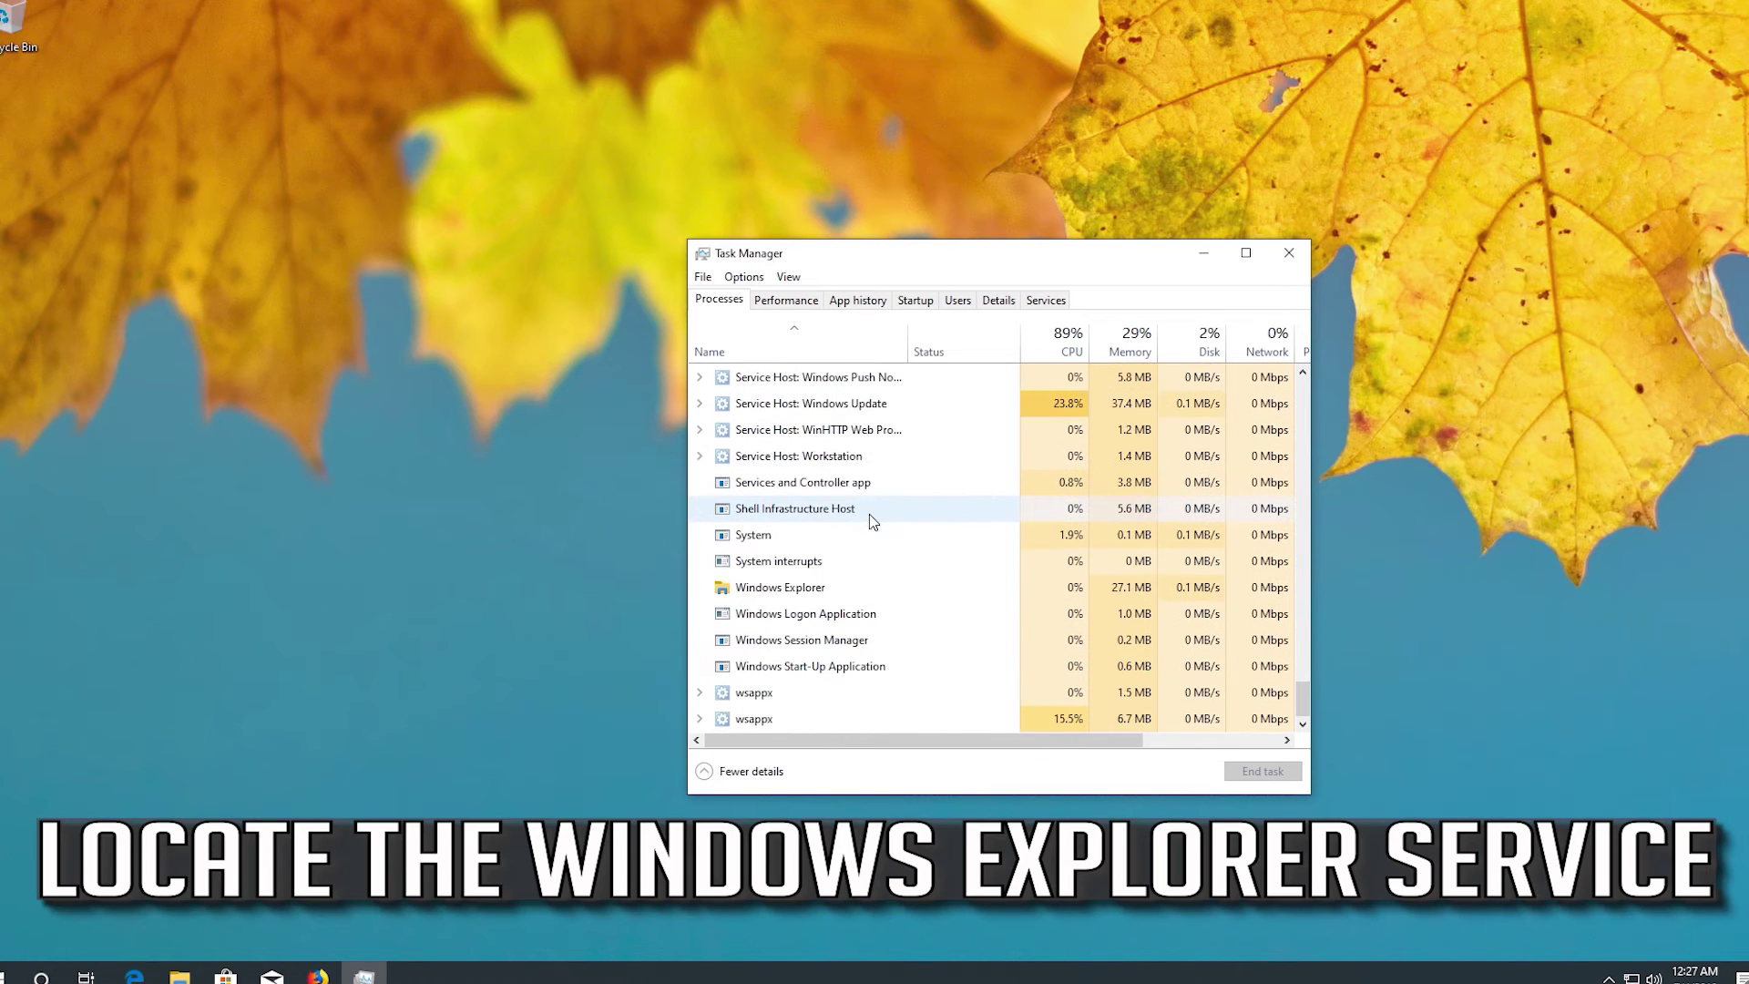
click(819, 591)
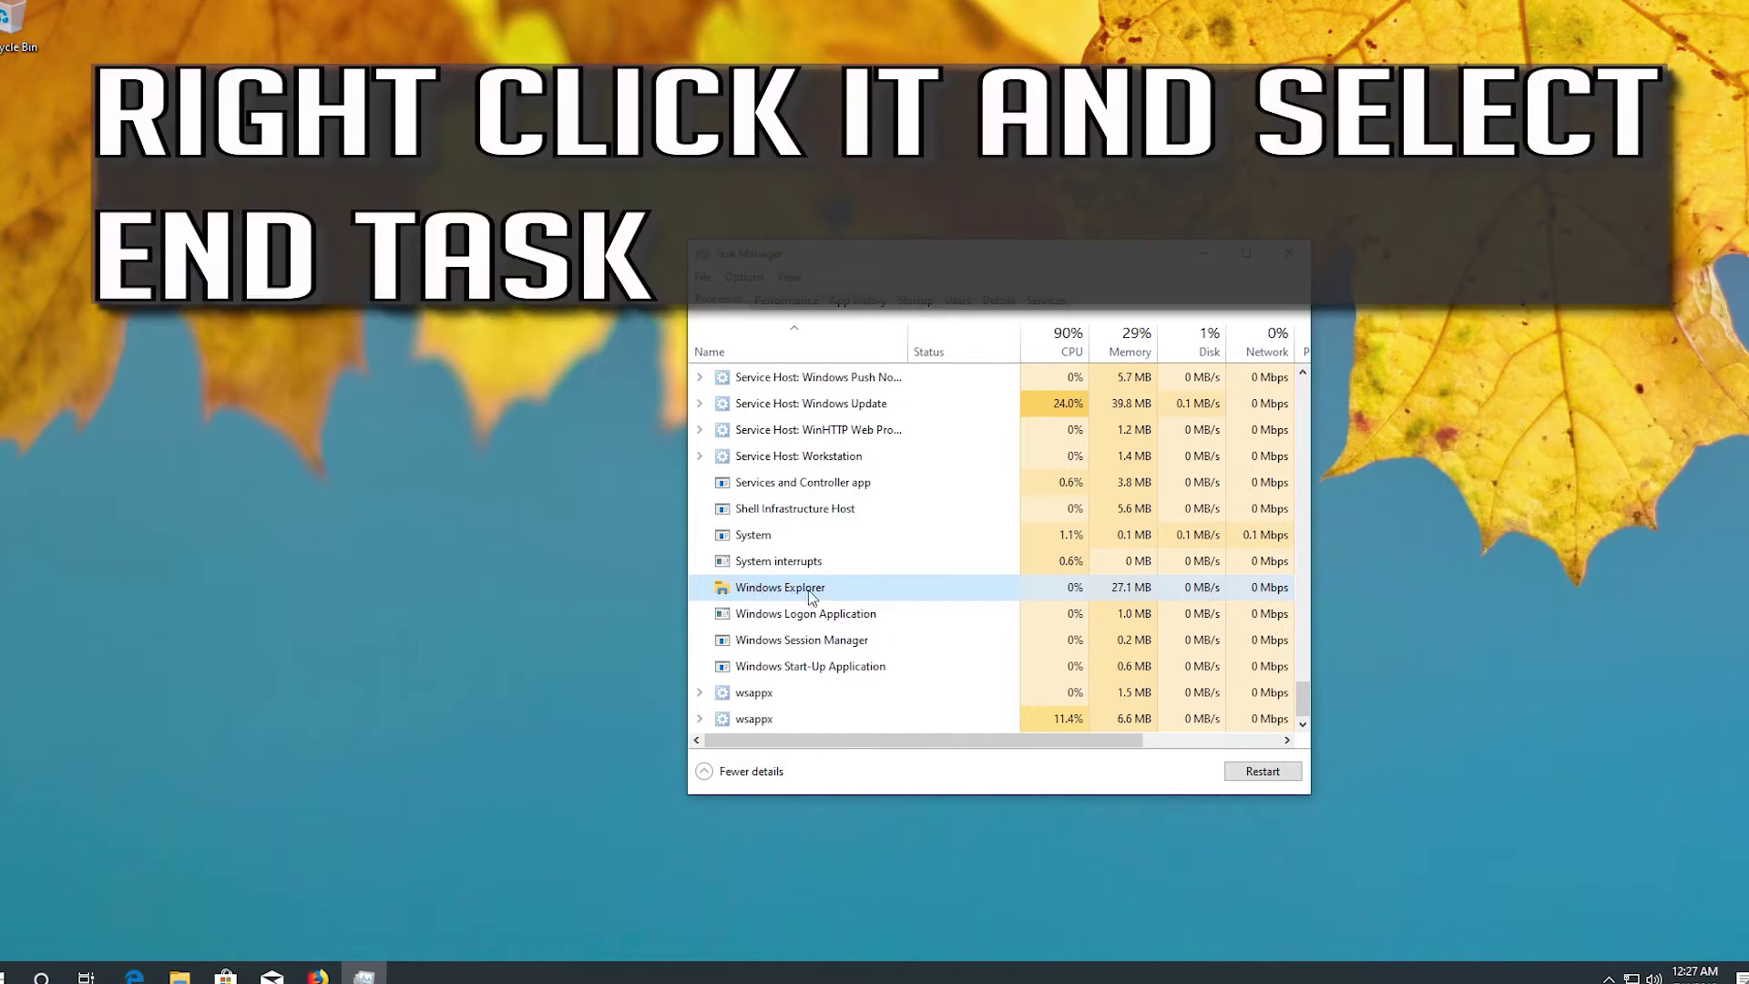
right_click(842, 591)
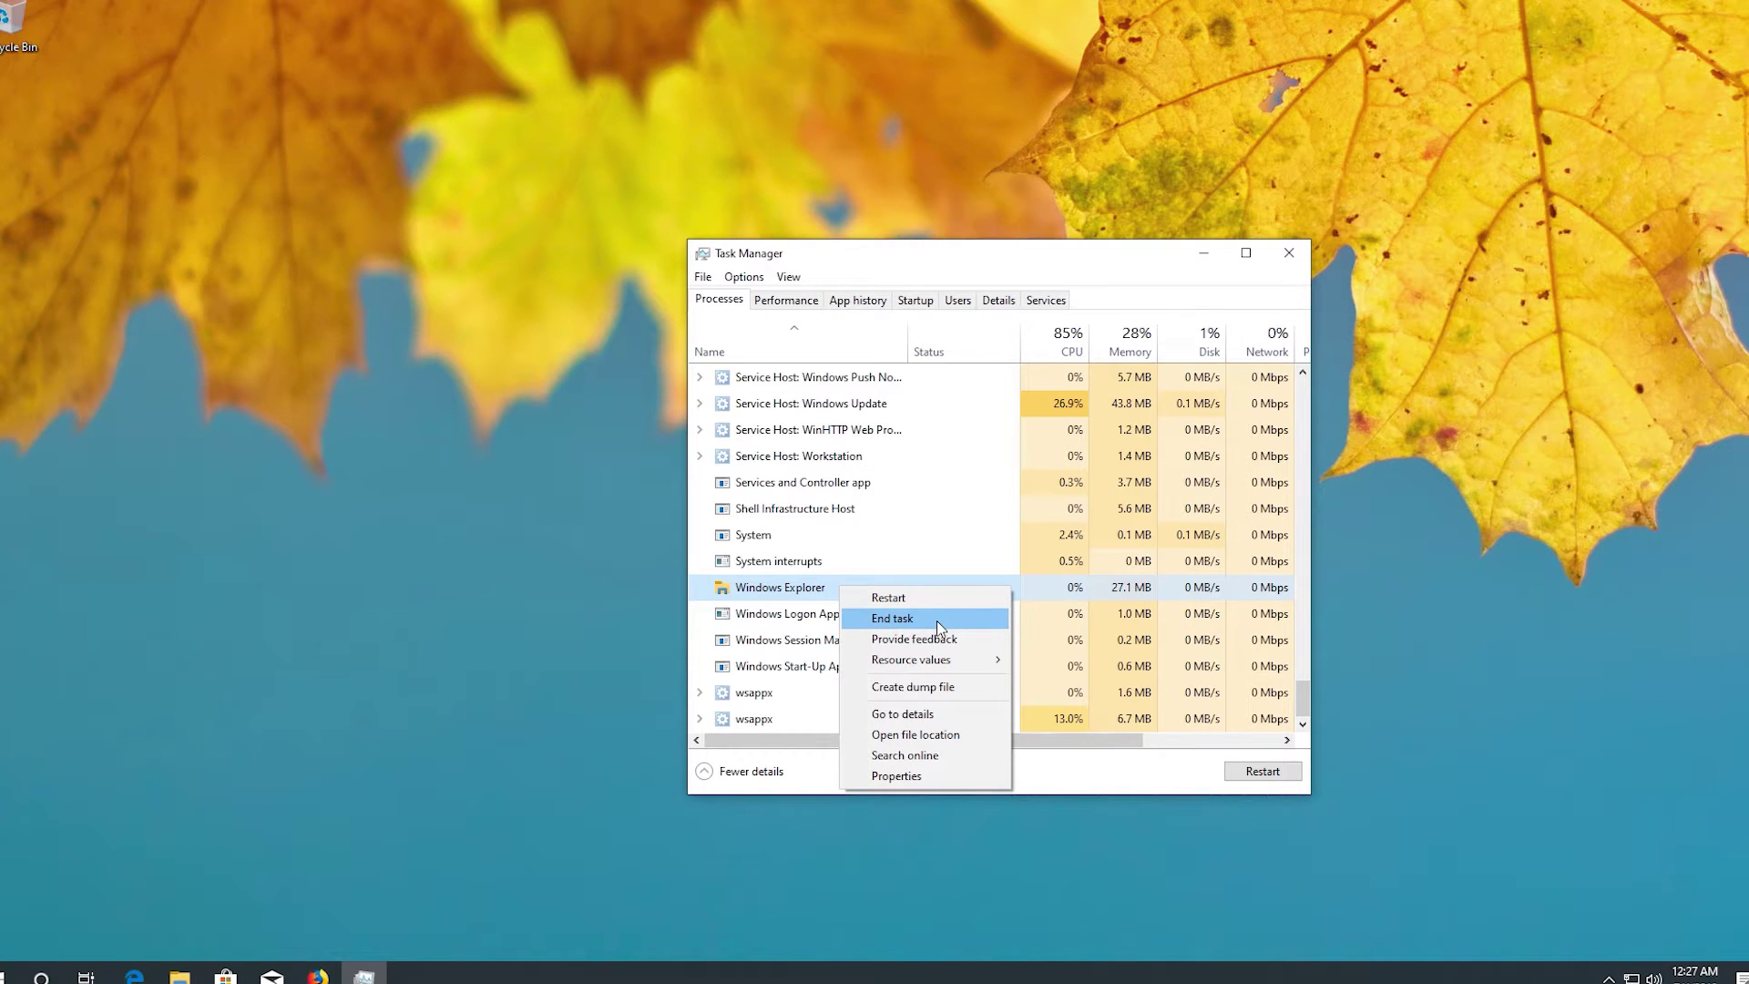
click(936, 620)
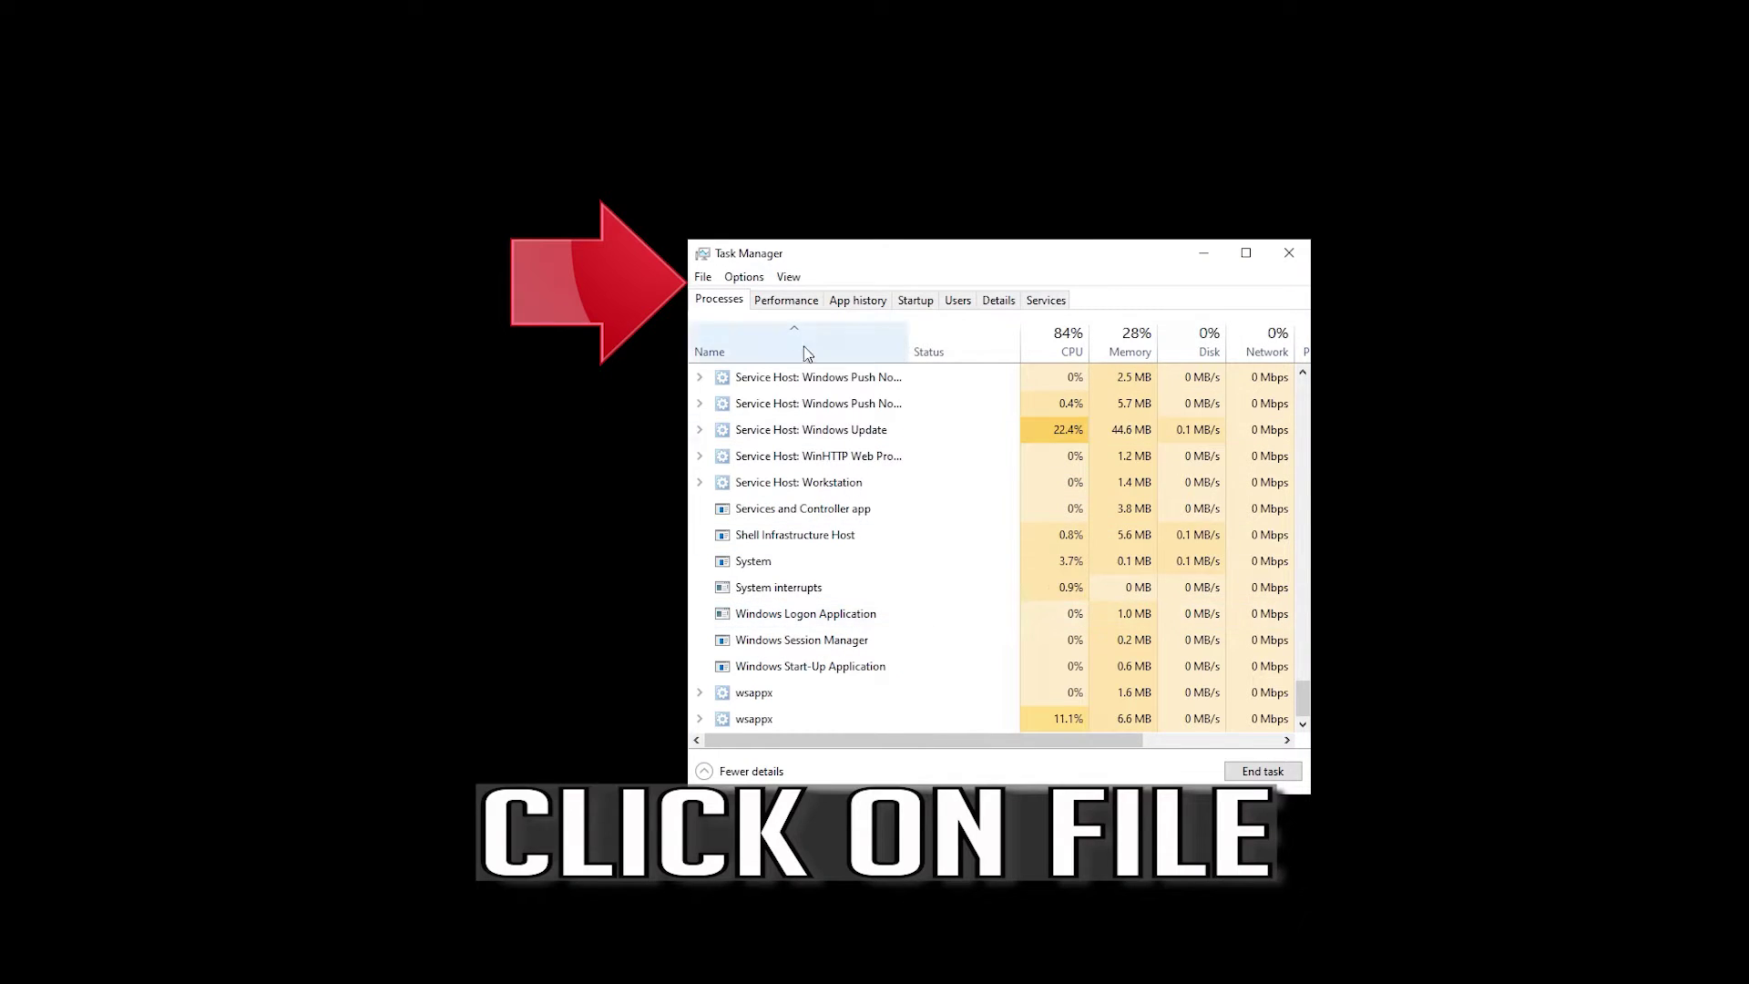
Run explorer.exe as a new task from Task Manager to start Windows Explorer again
click(703, 278)
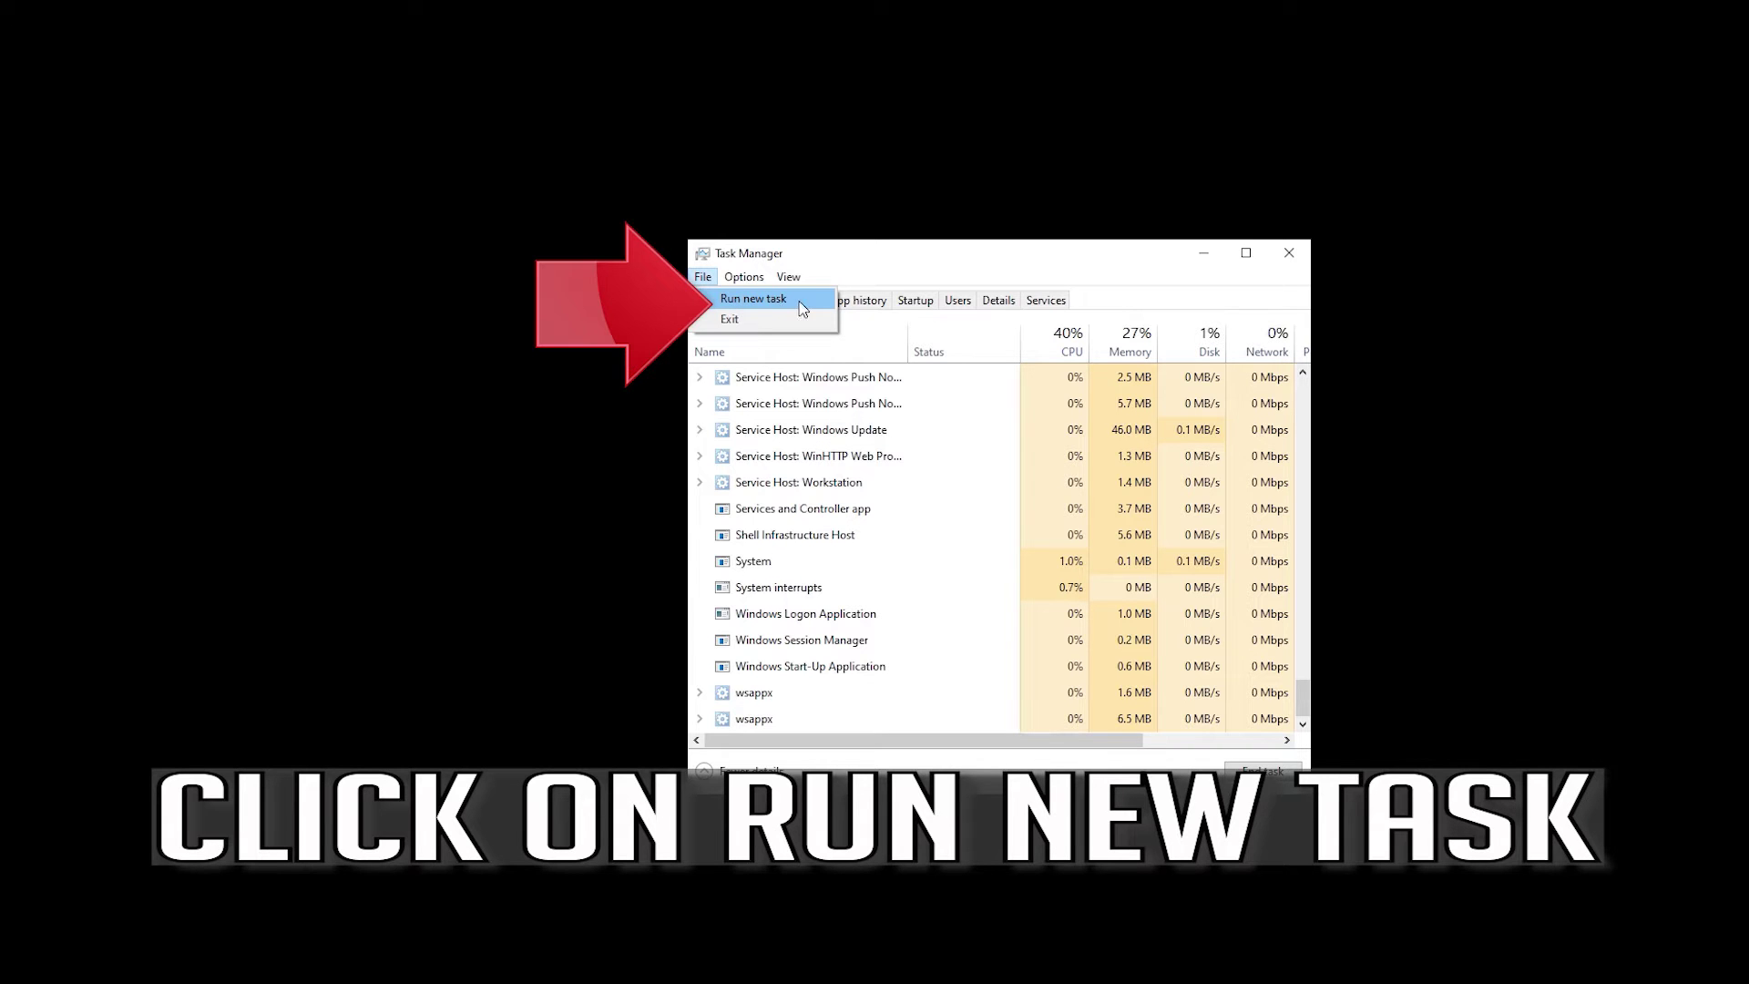
click(777, 298)
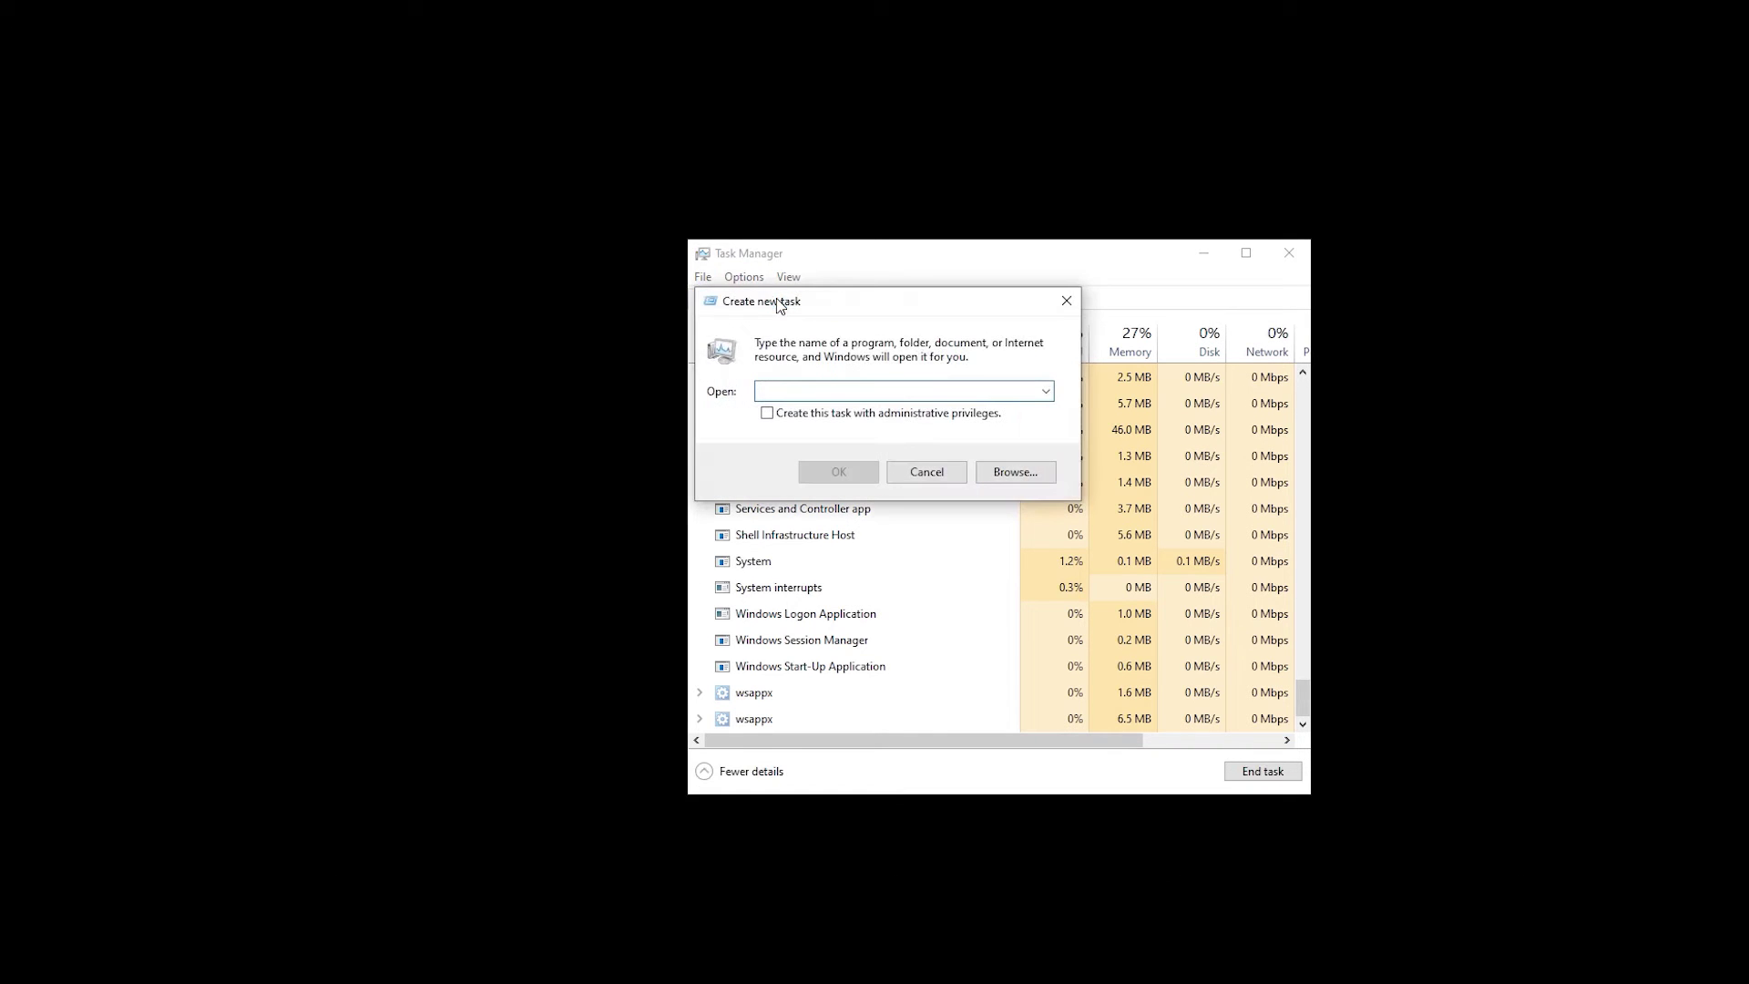
text(ex)
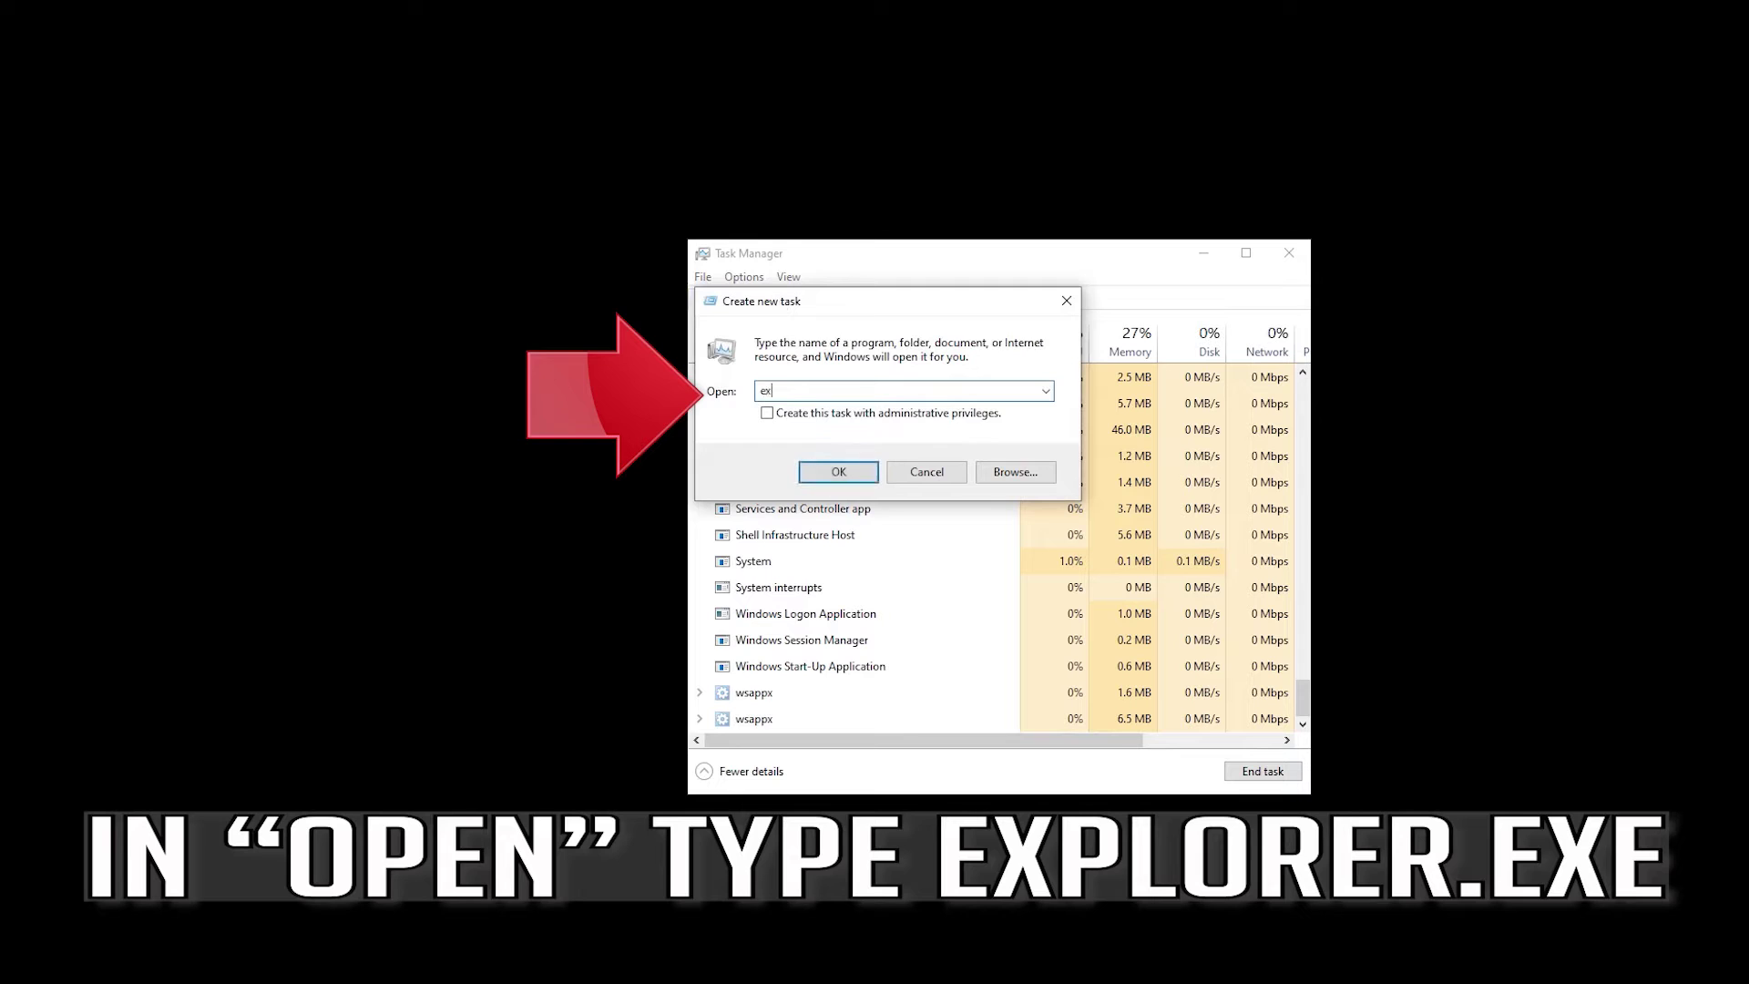
text(plorer.exe)
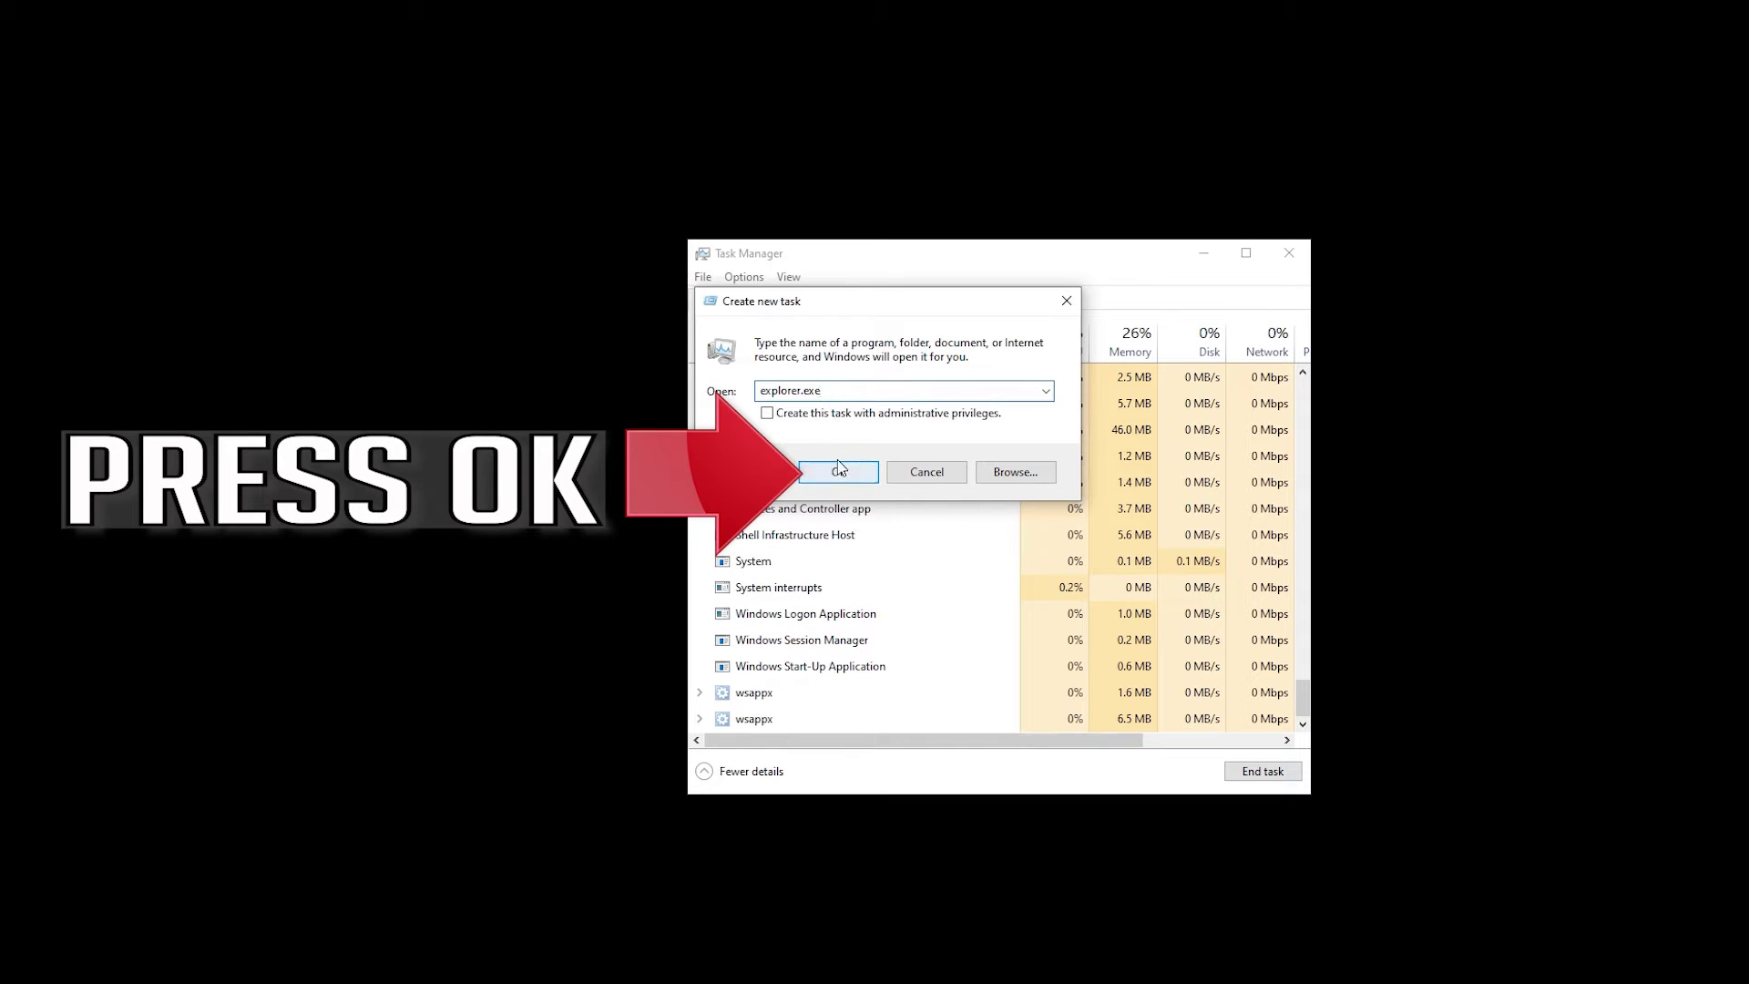
click(838, 474)
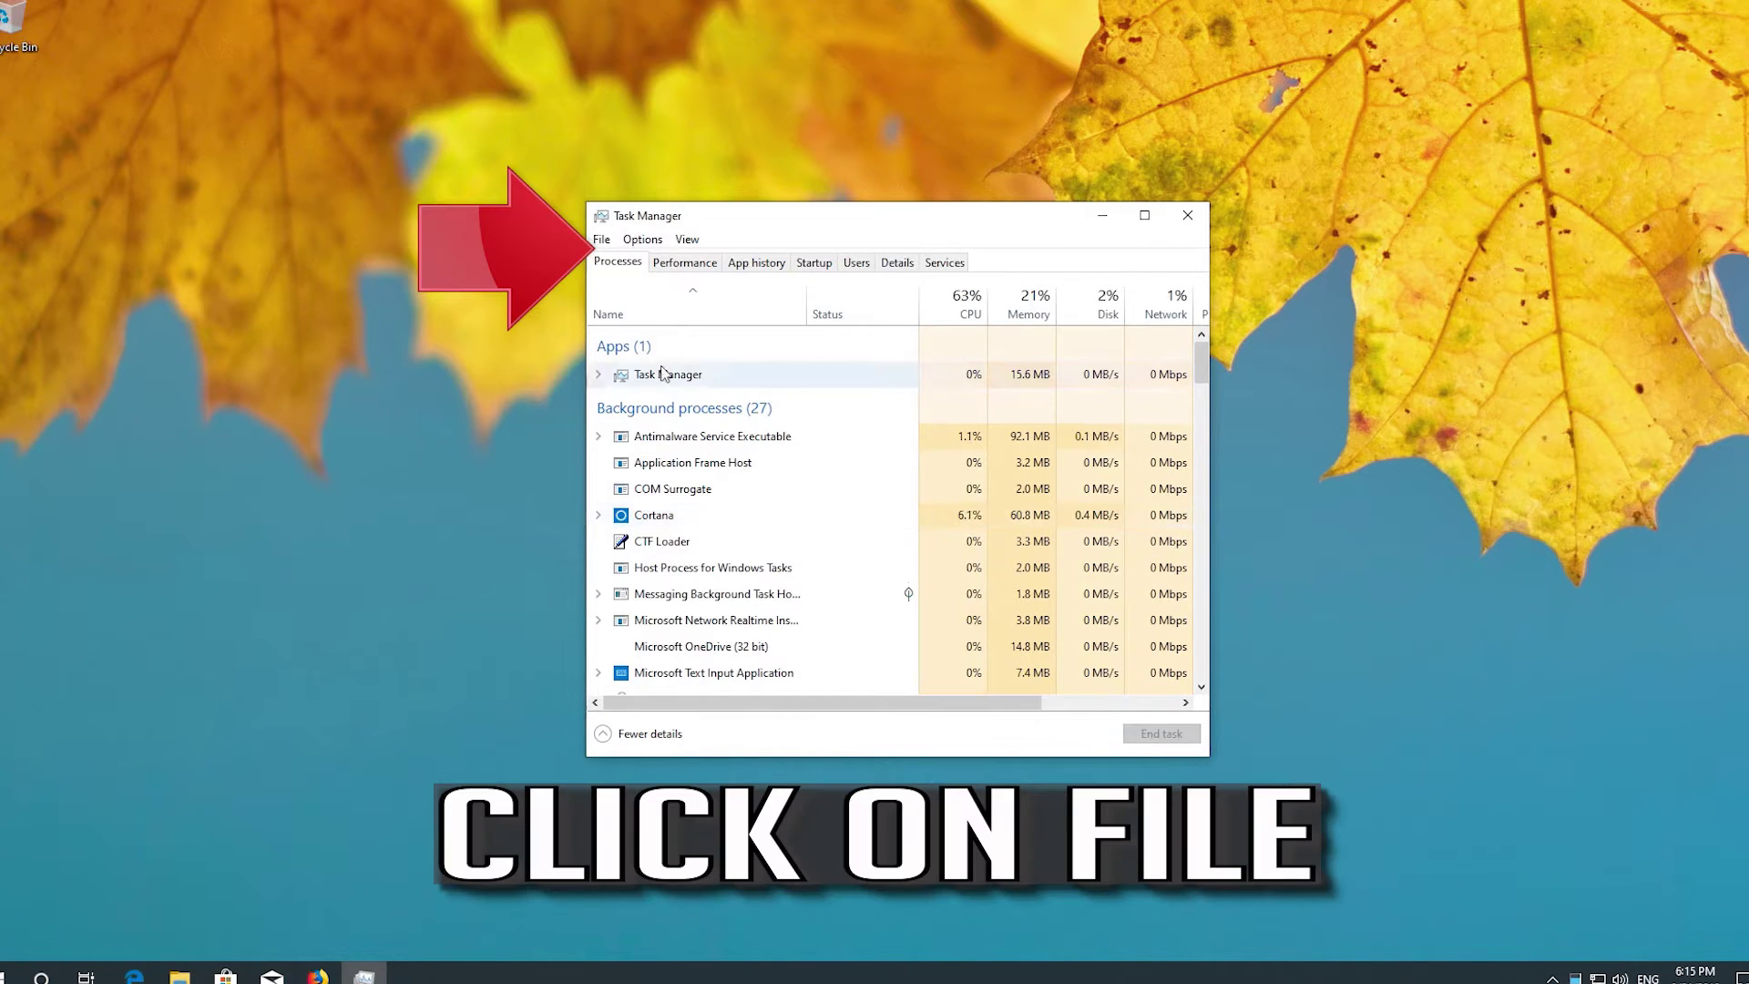
Run Powershell as a new task from Task Manager with administrative privileges
click(602, 240)
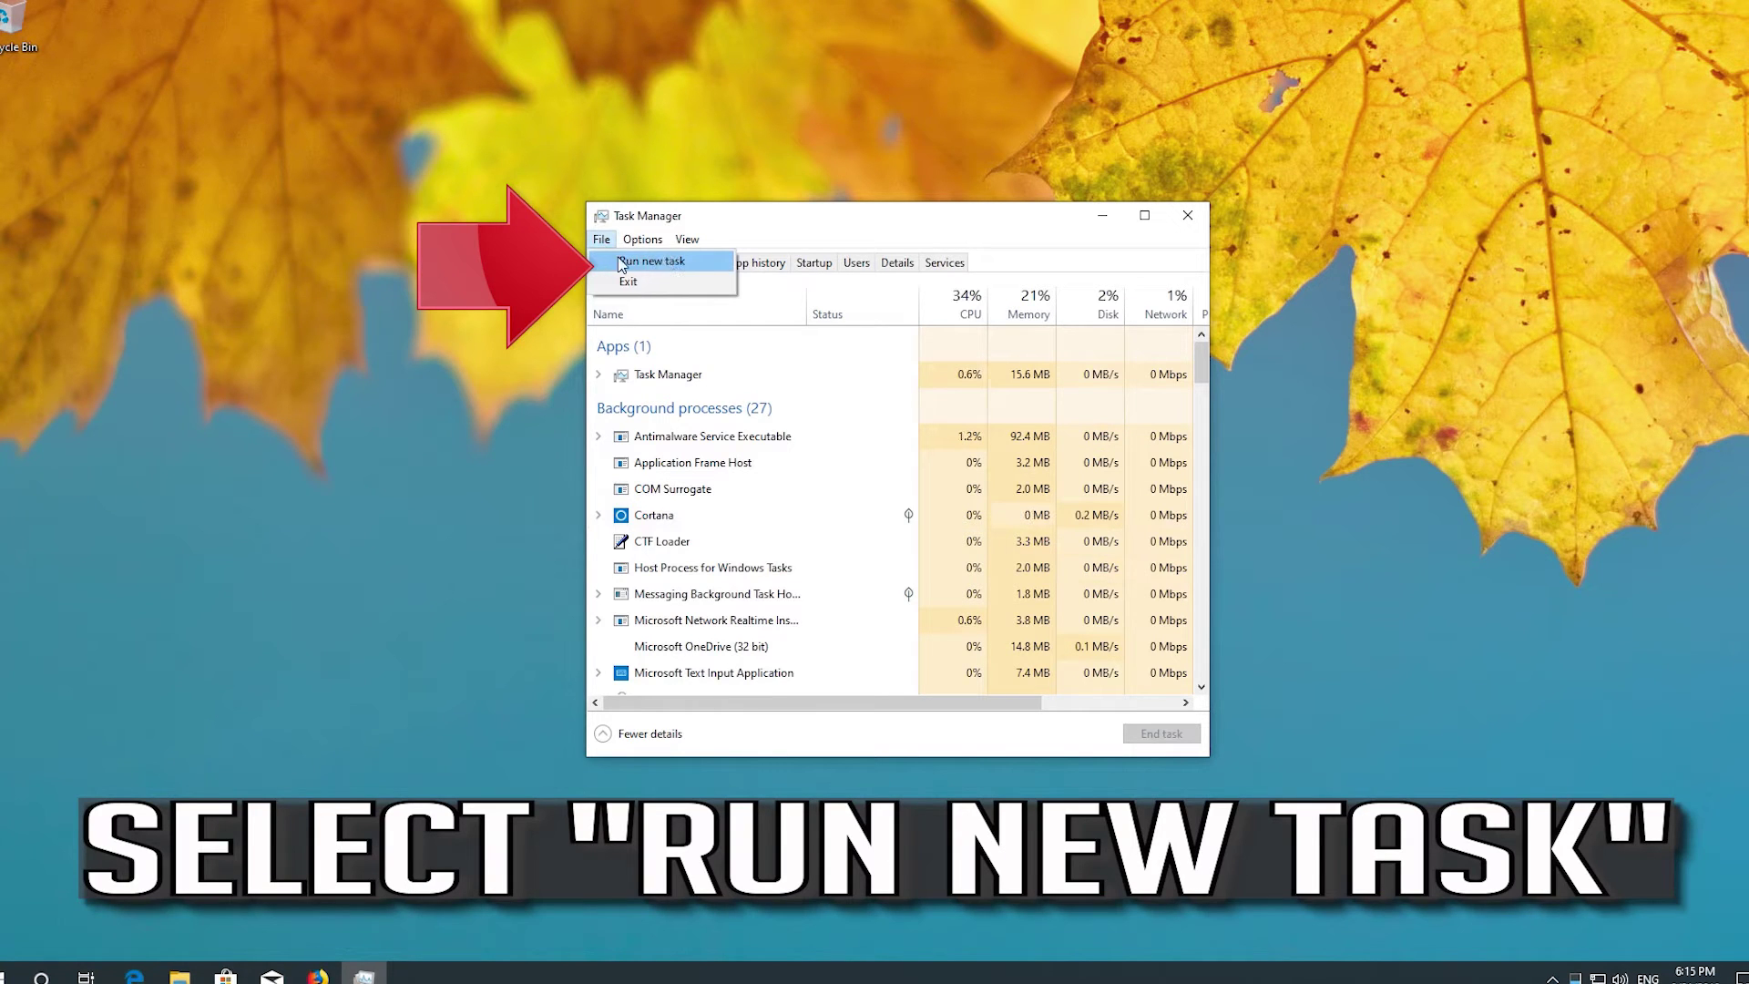
click(653, 261)
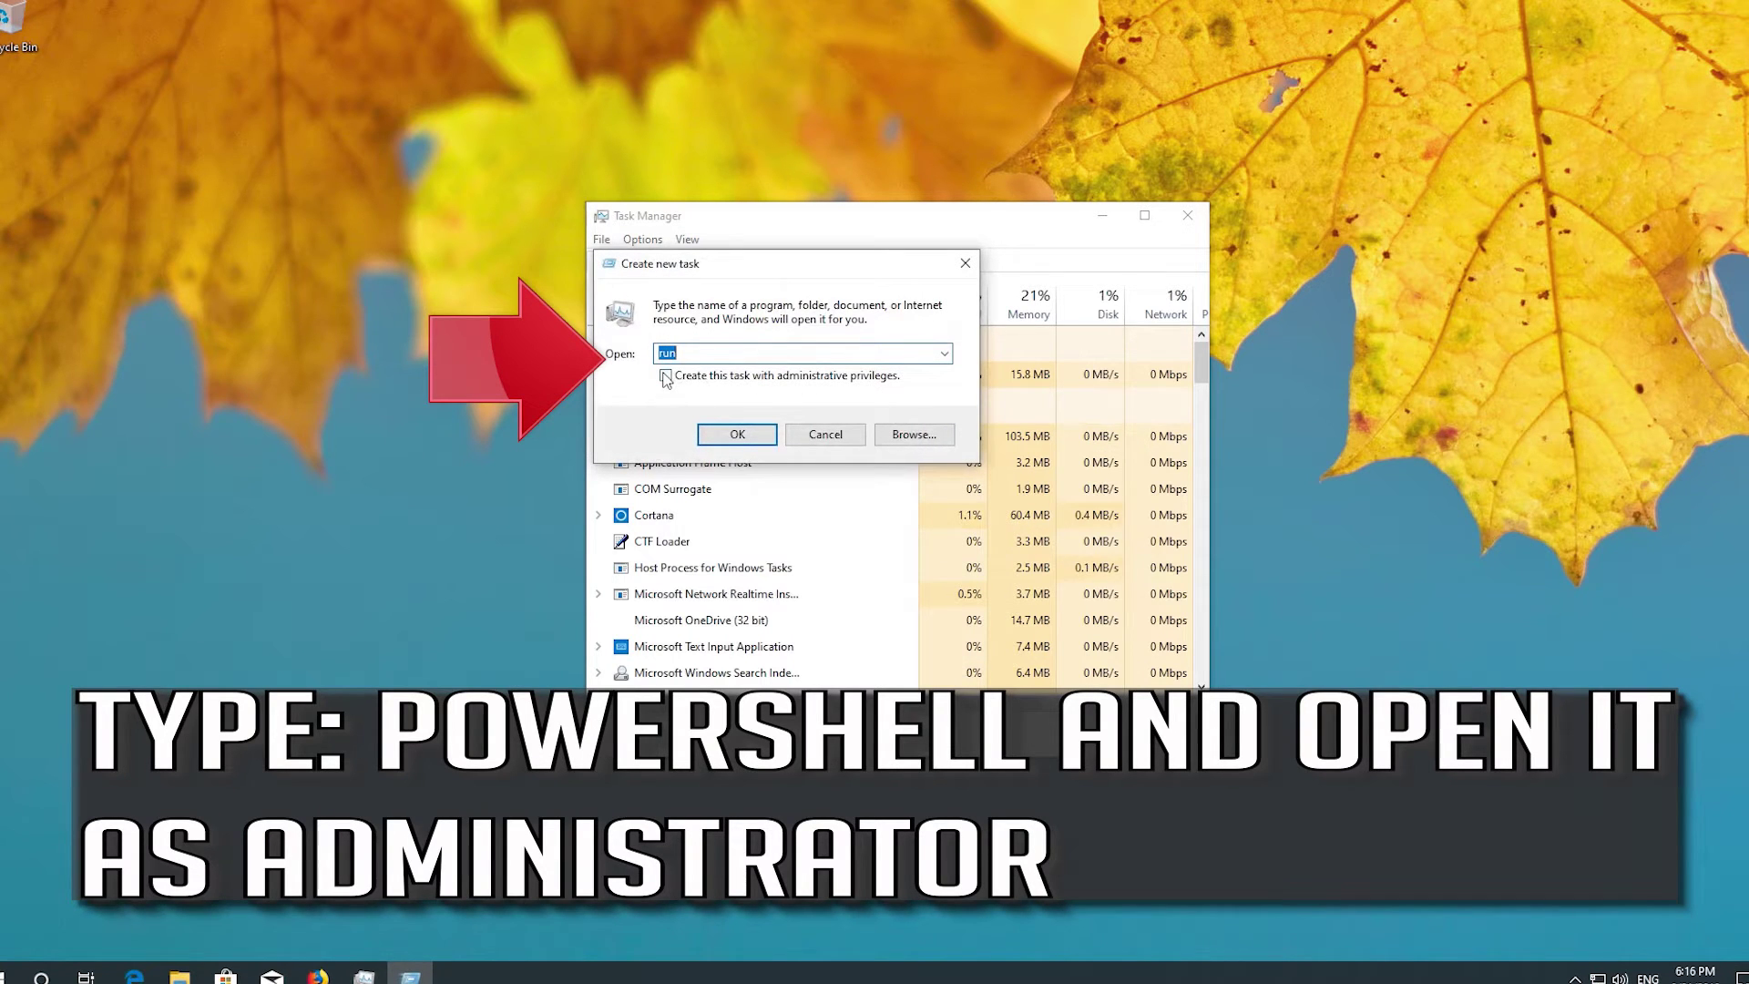
click(666, 376)
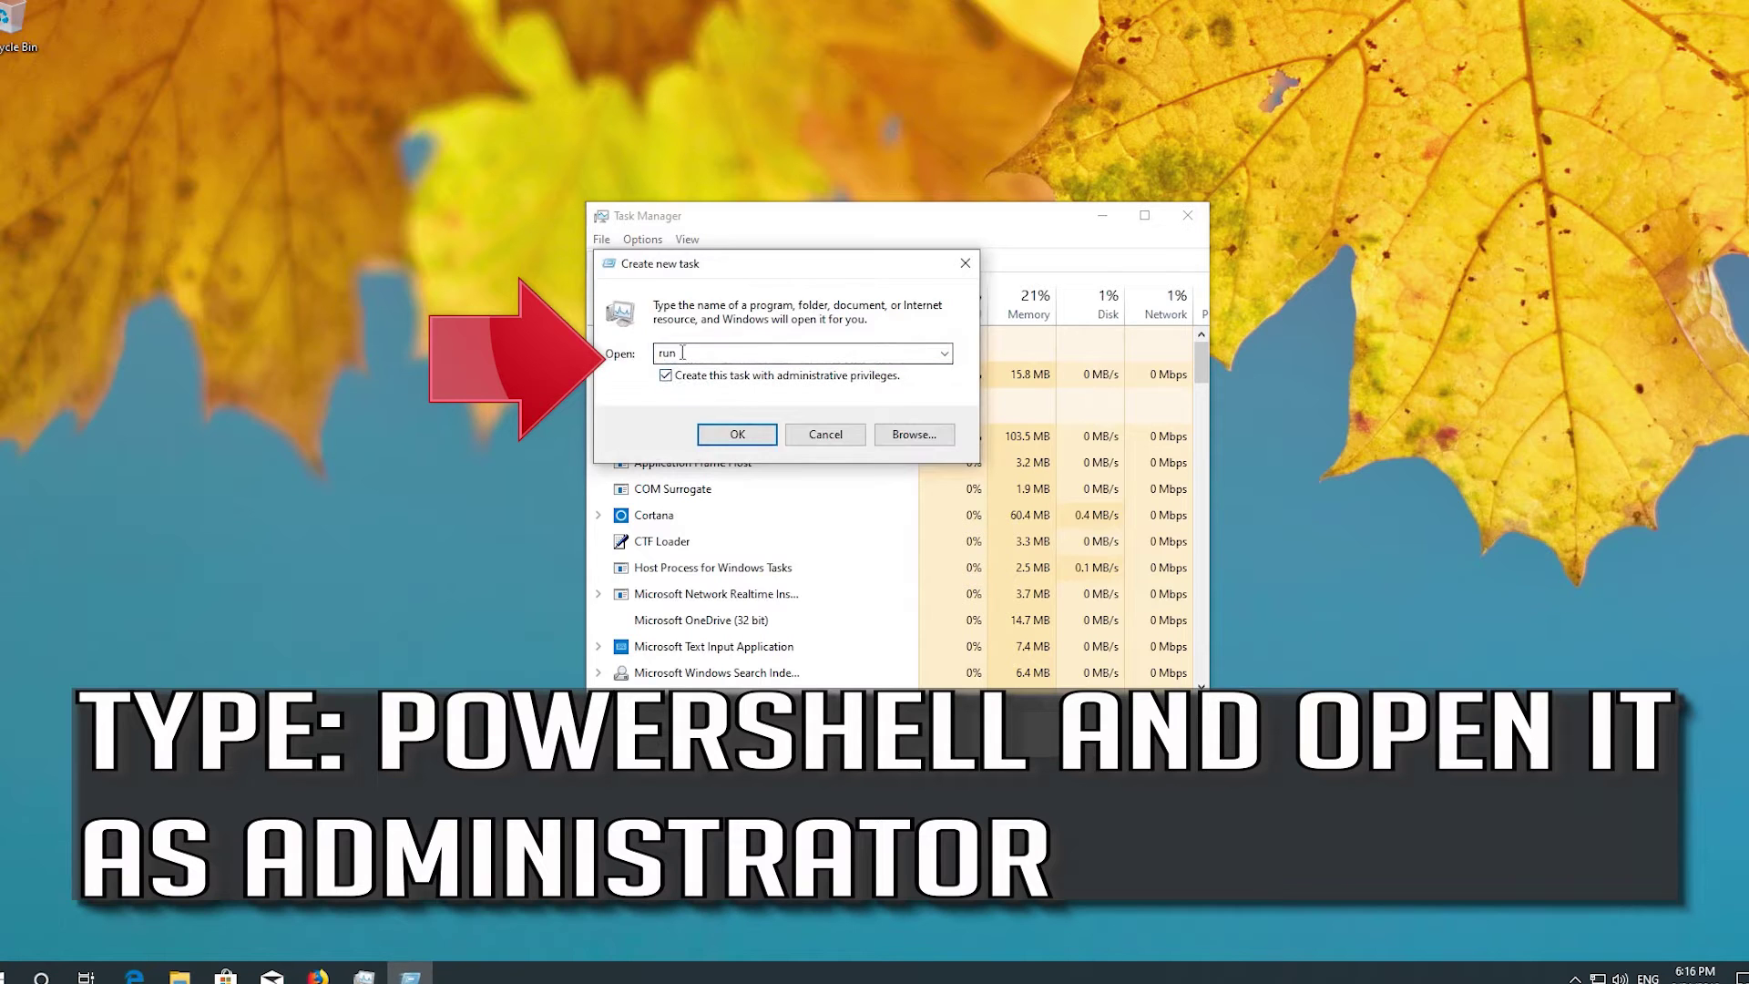
drag(682, 353, 656, 356)
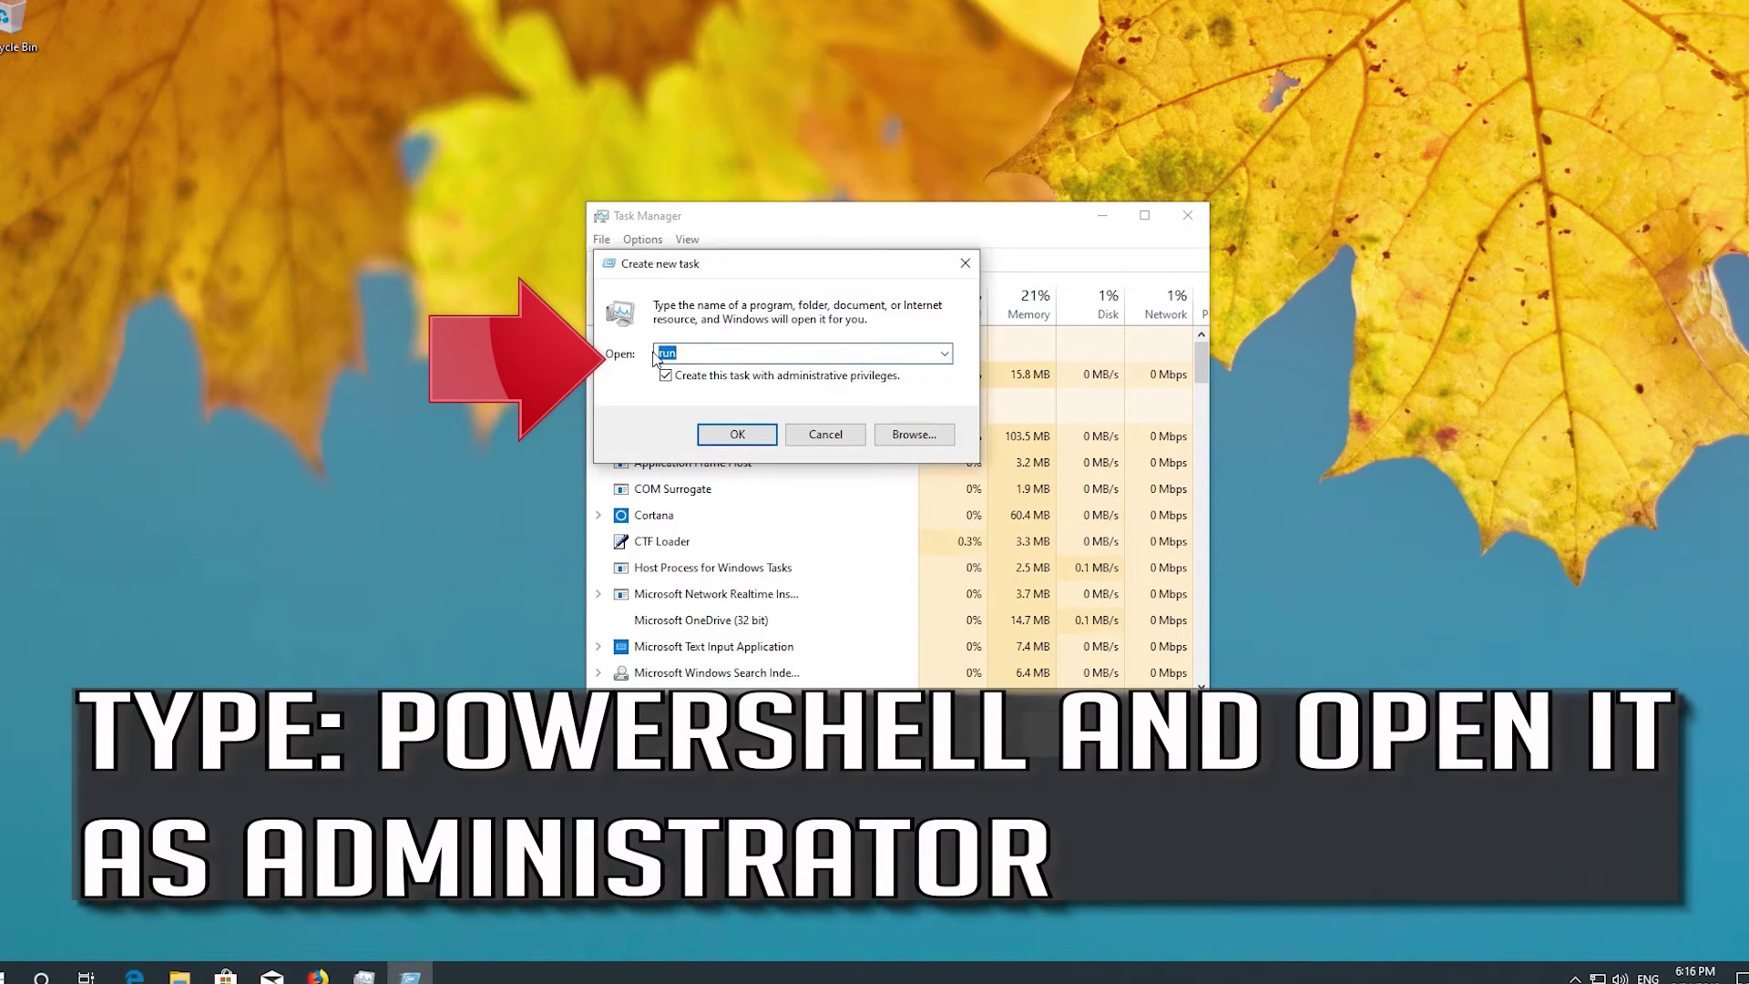
text(Power)
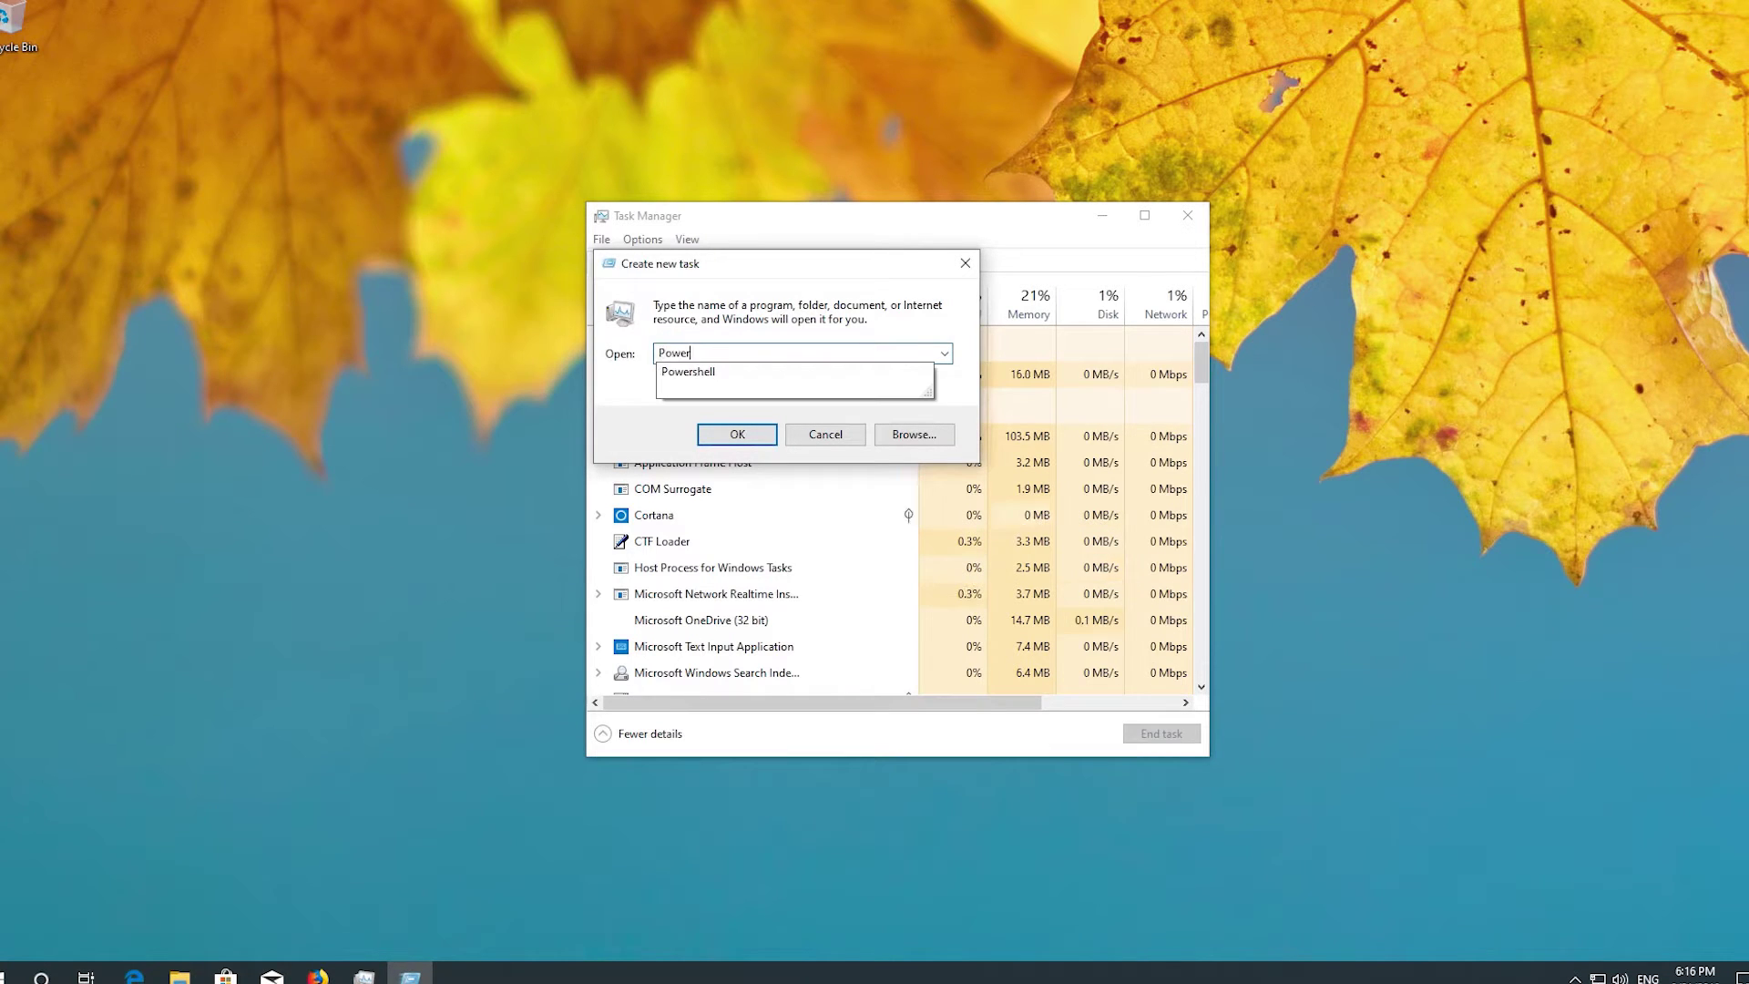
text(shell)
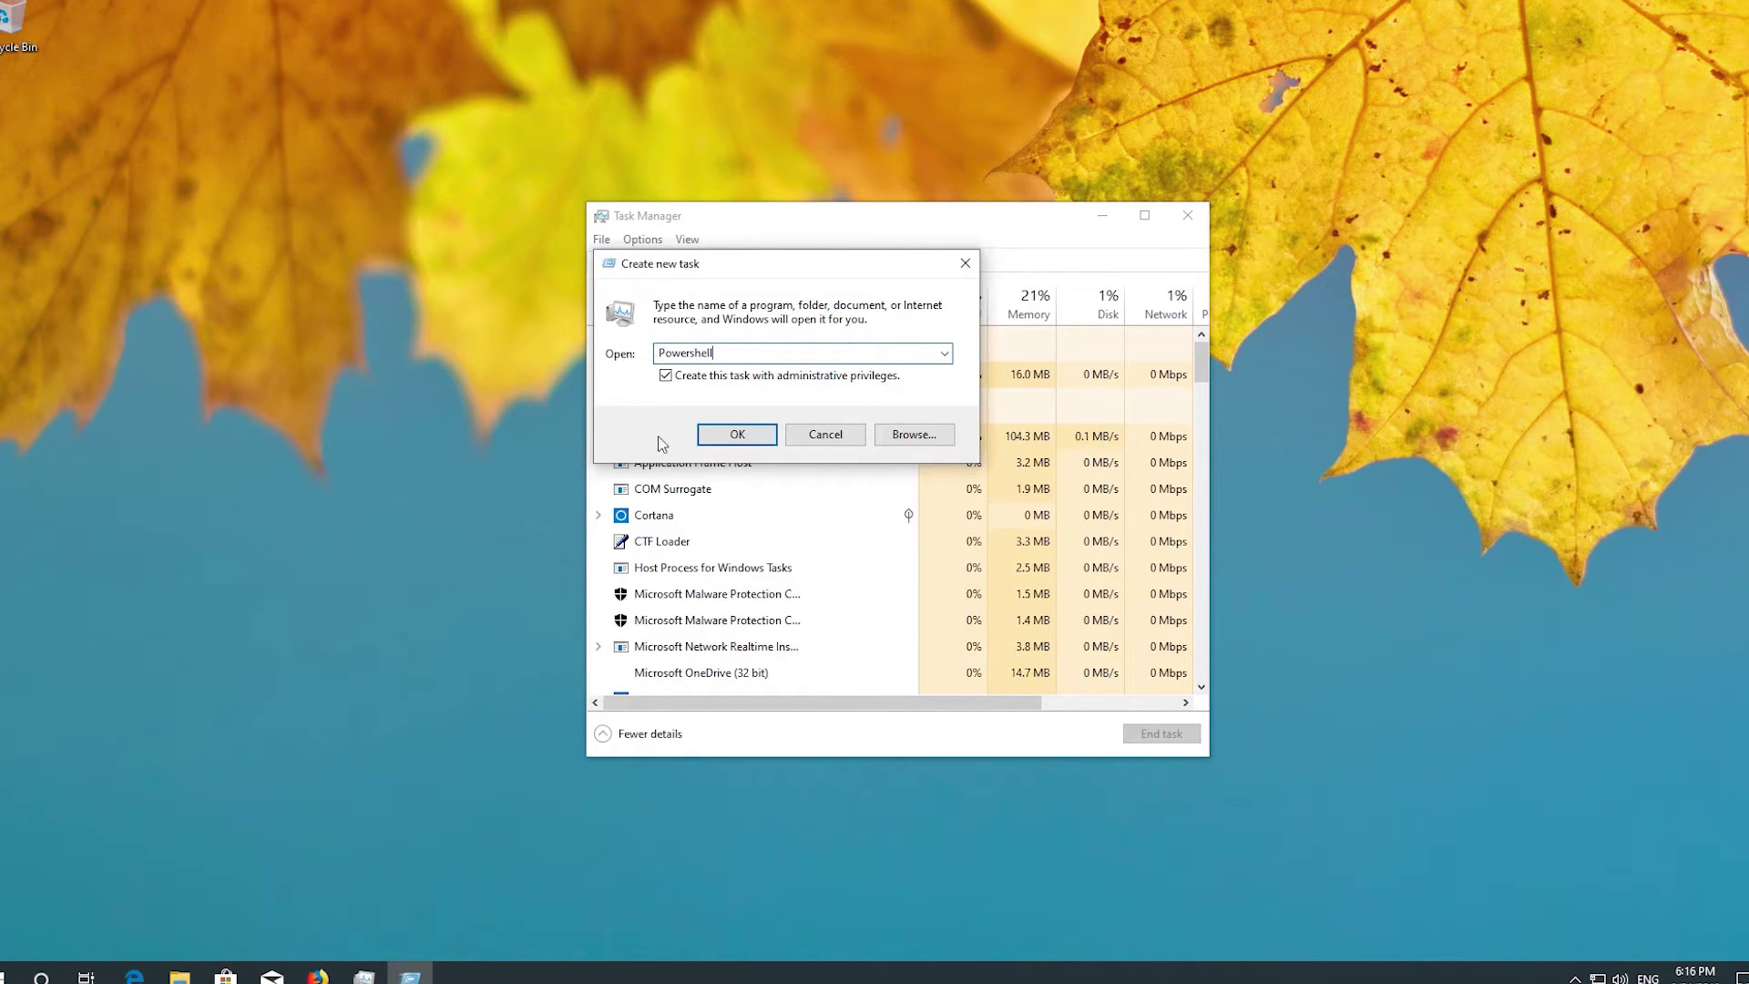
click(737, 435)
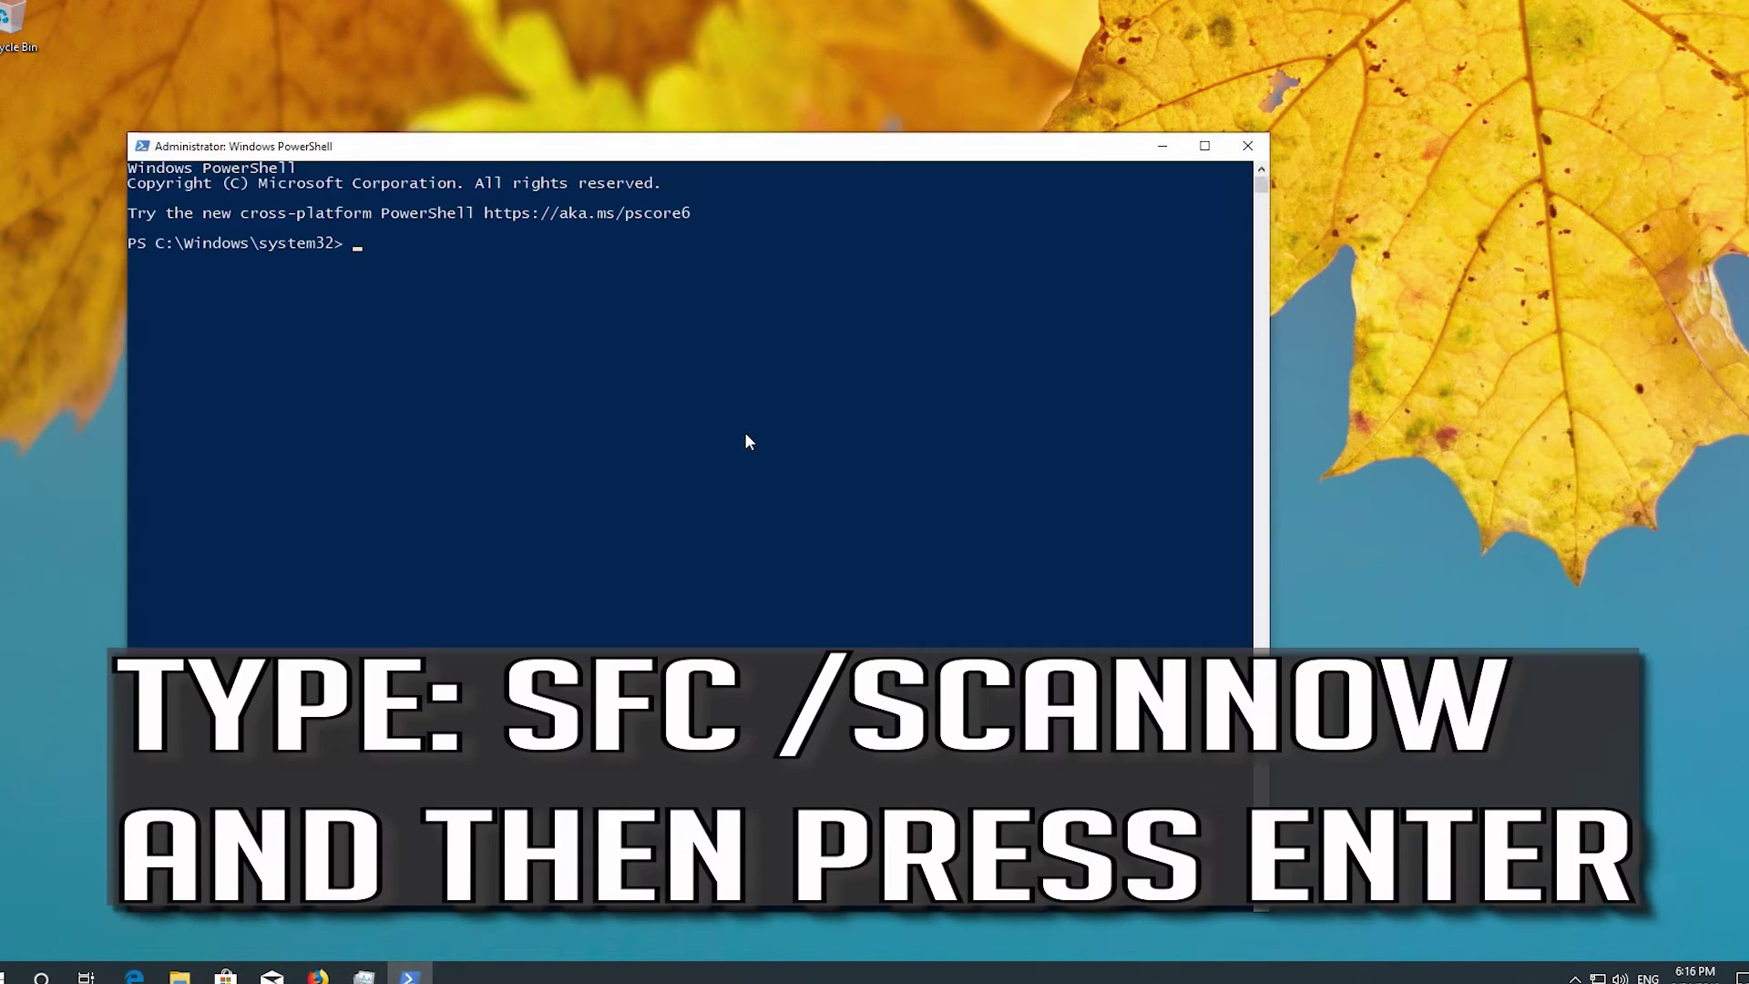
Reposition the PowerShell window and run the system file check with sfc /scannow
drag(724, 147, 908, 108)
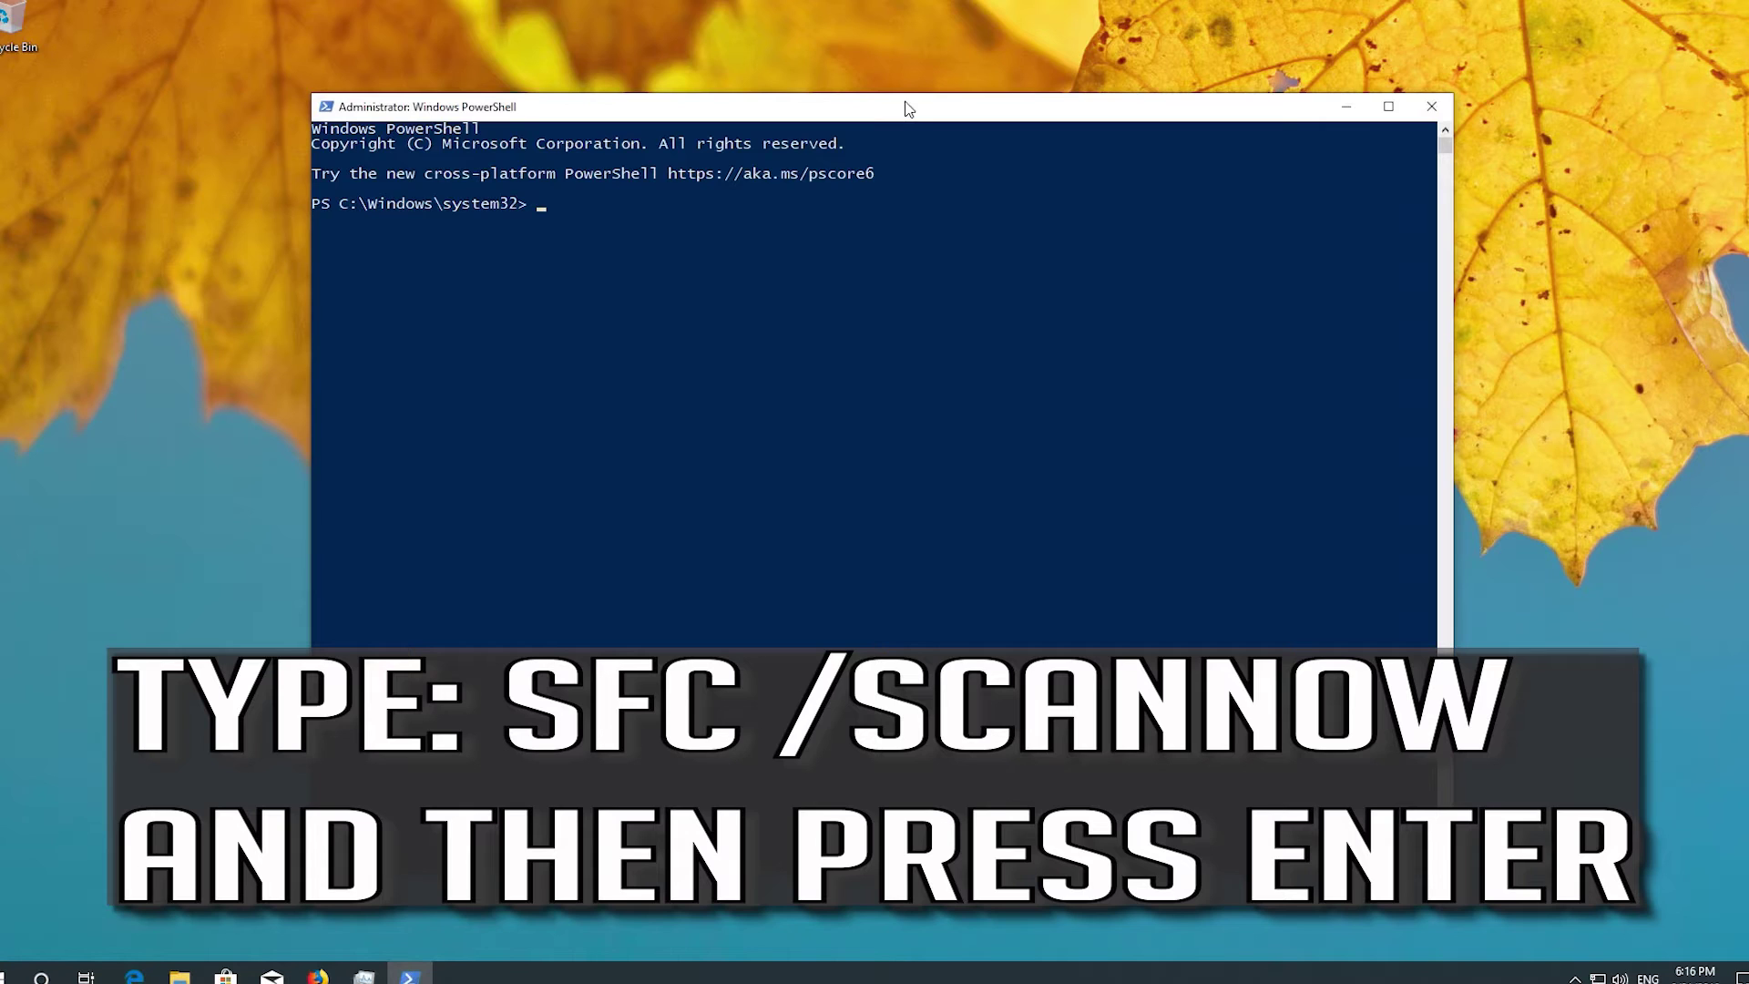
text(sfc /scannow)
key(Return)
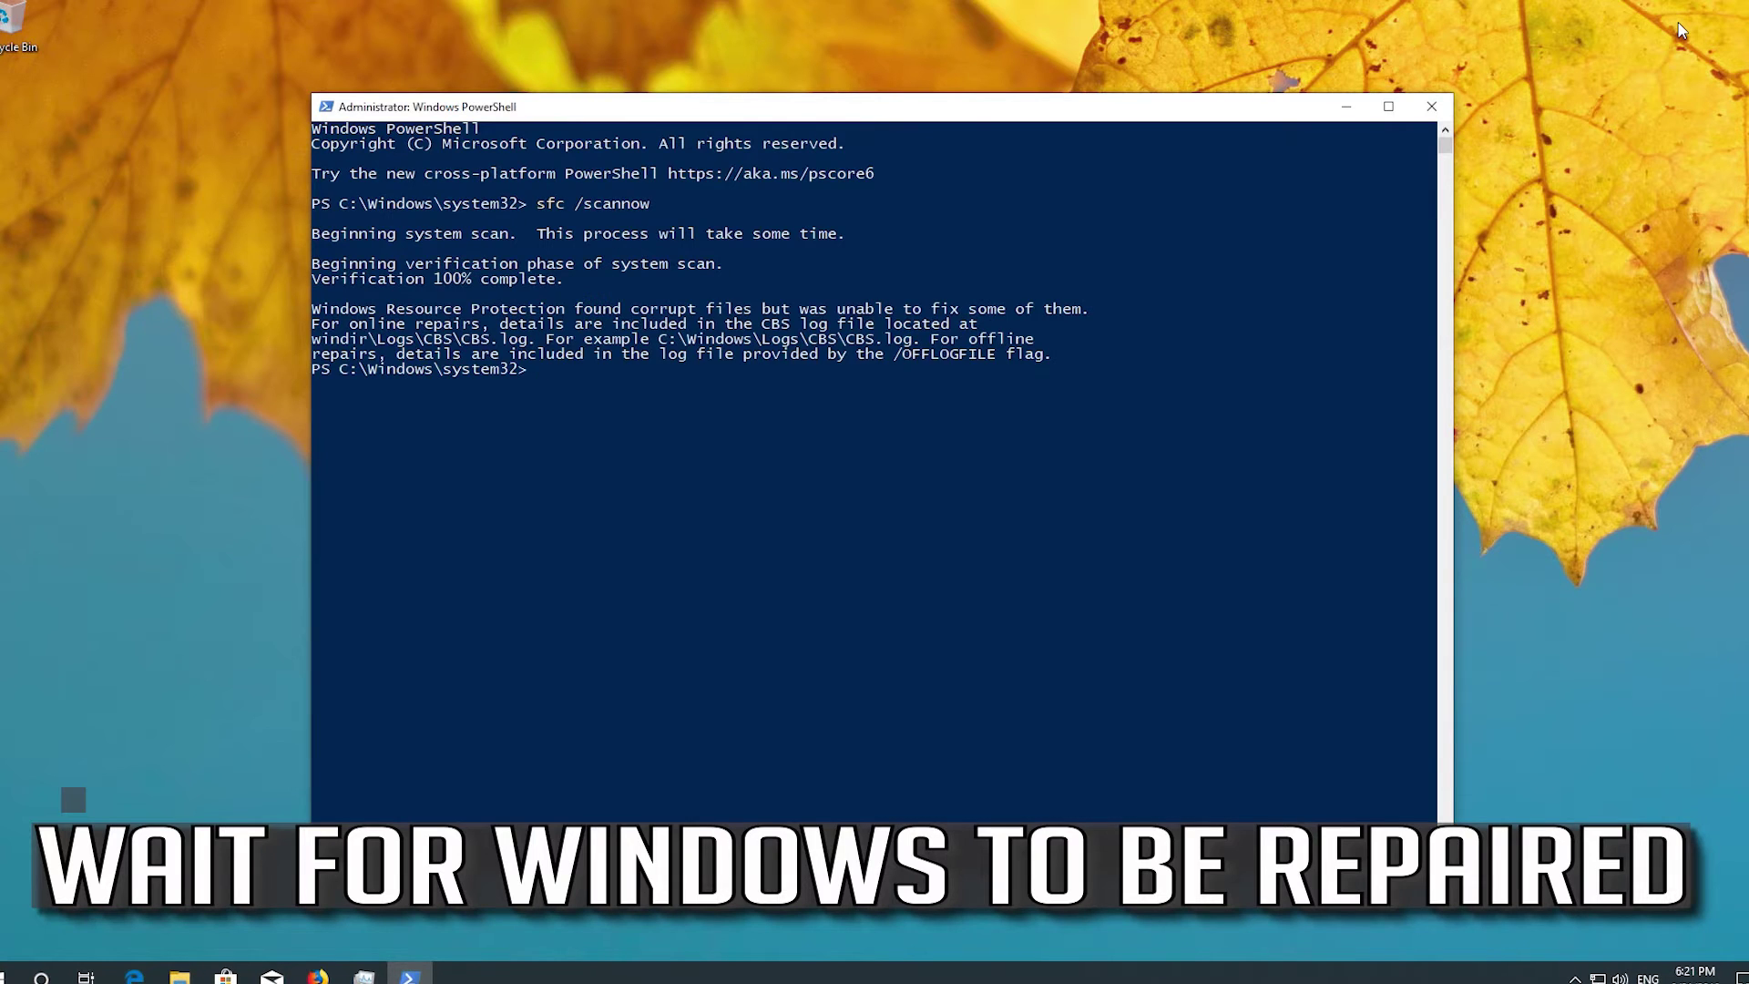
Paste the copied command DISM /Online /Cleanup-Image /RestoreHealth at the PowerShell prompt and run it
right_click(739, 112)
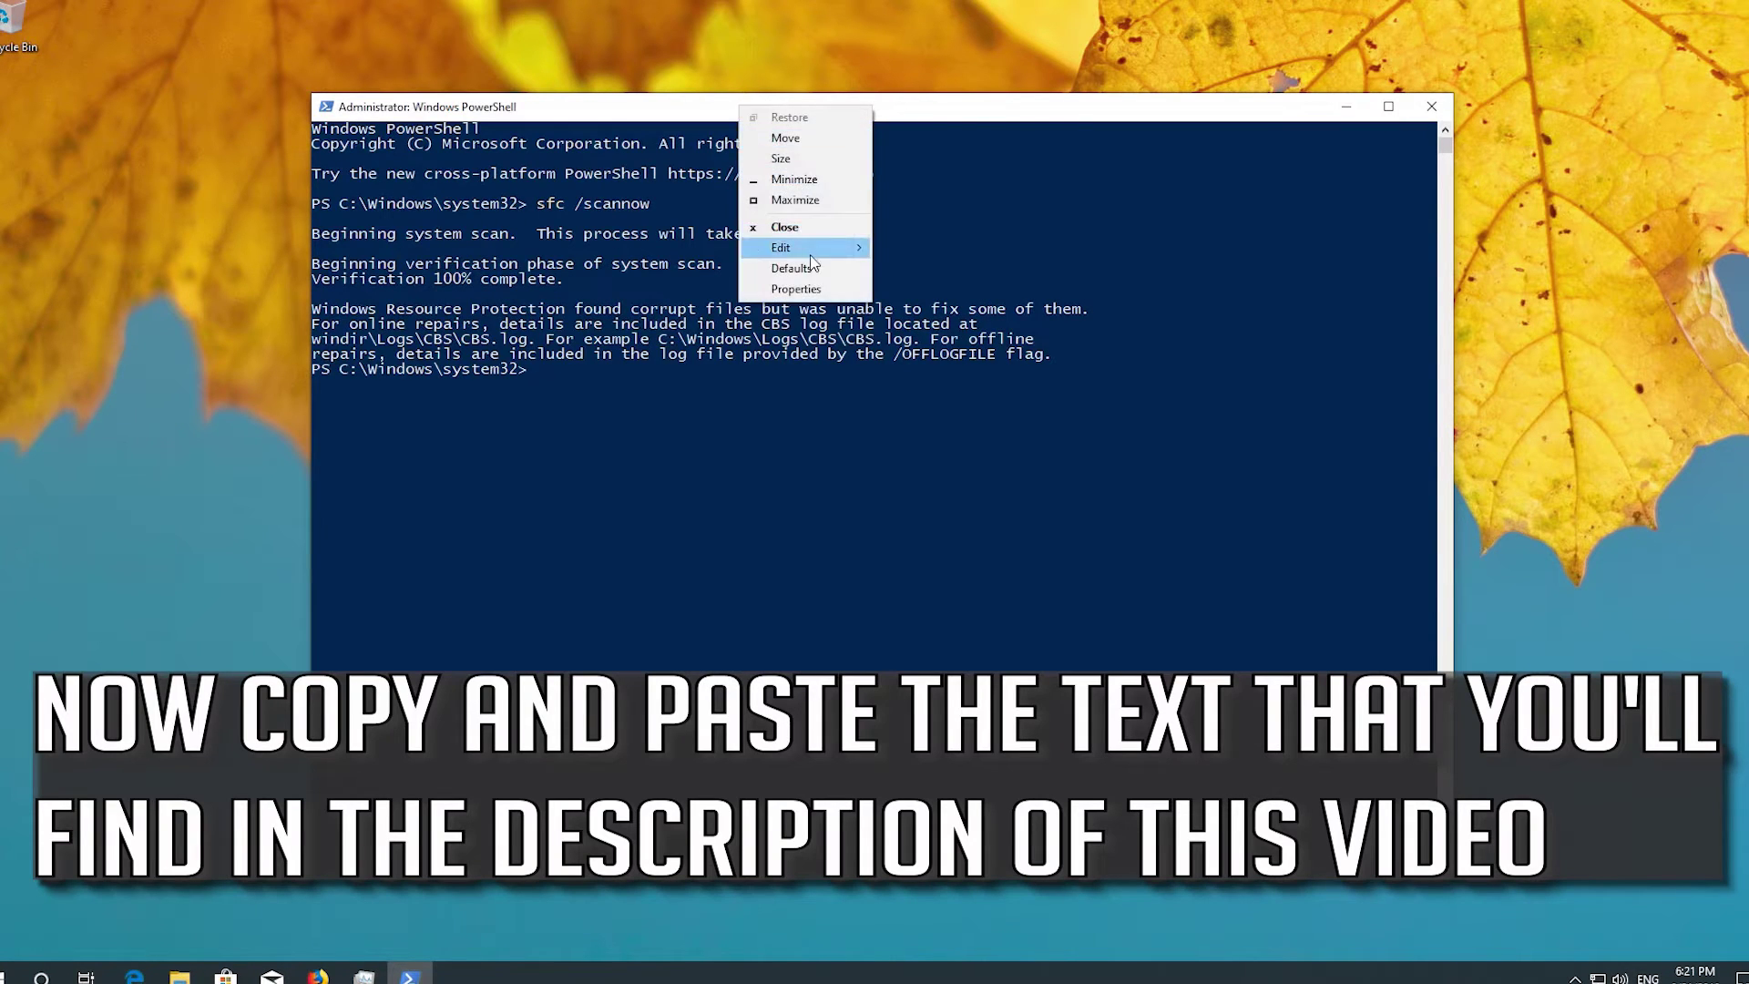
mouse_move(801, 248)
click(911, 289)
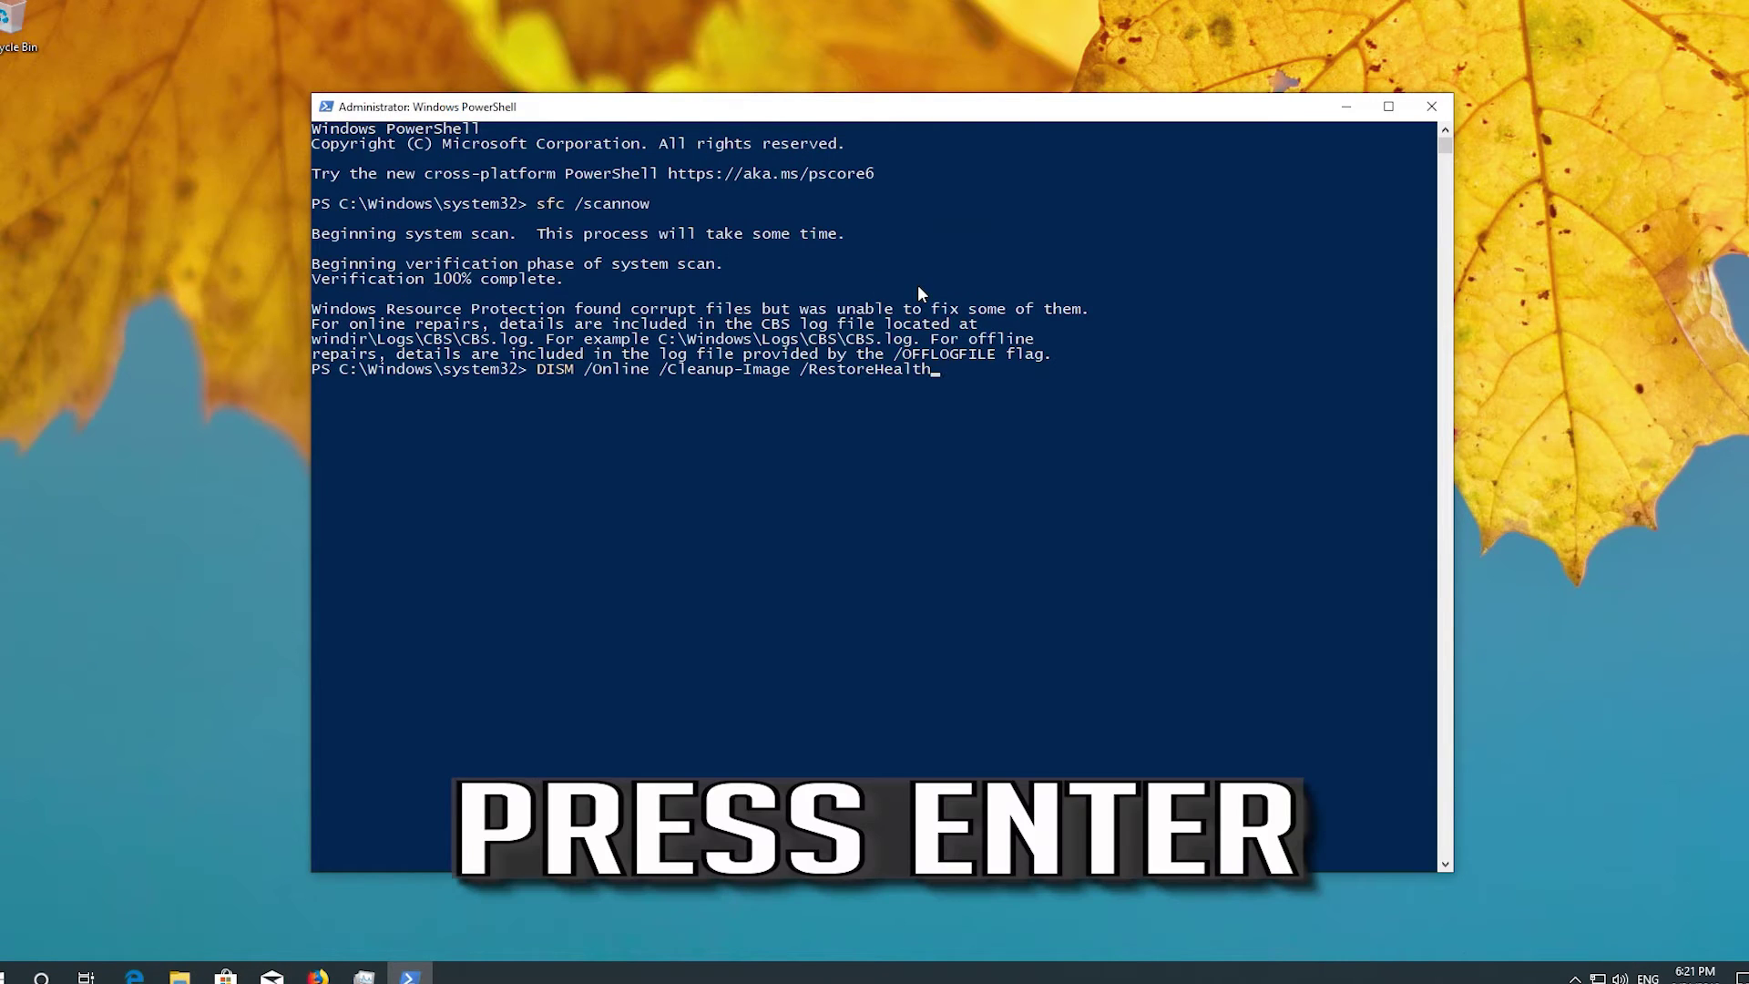
key(Return)
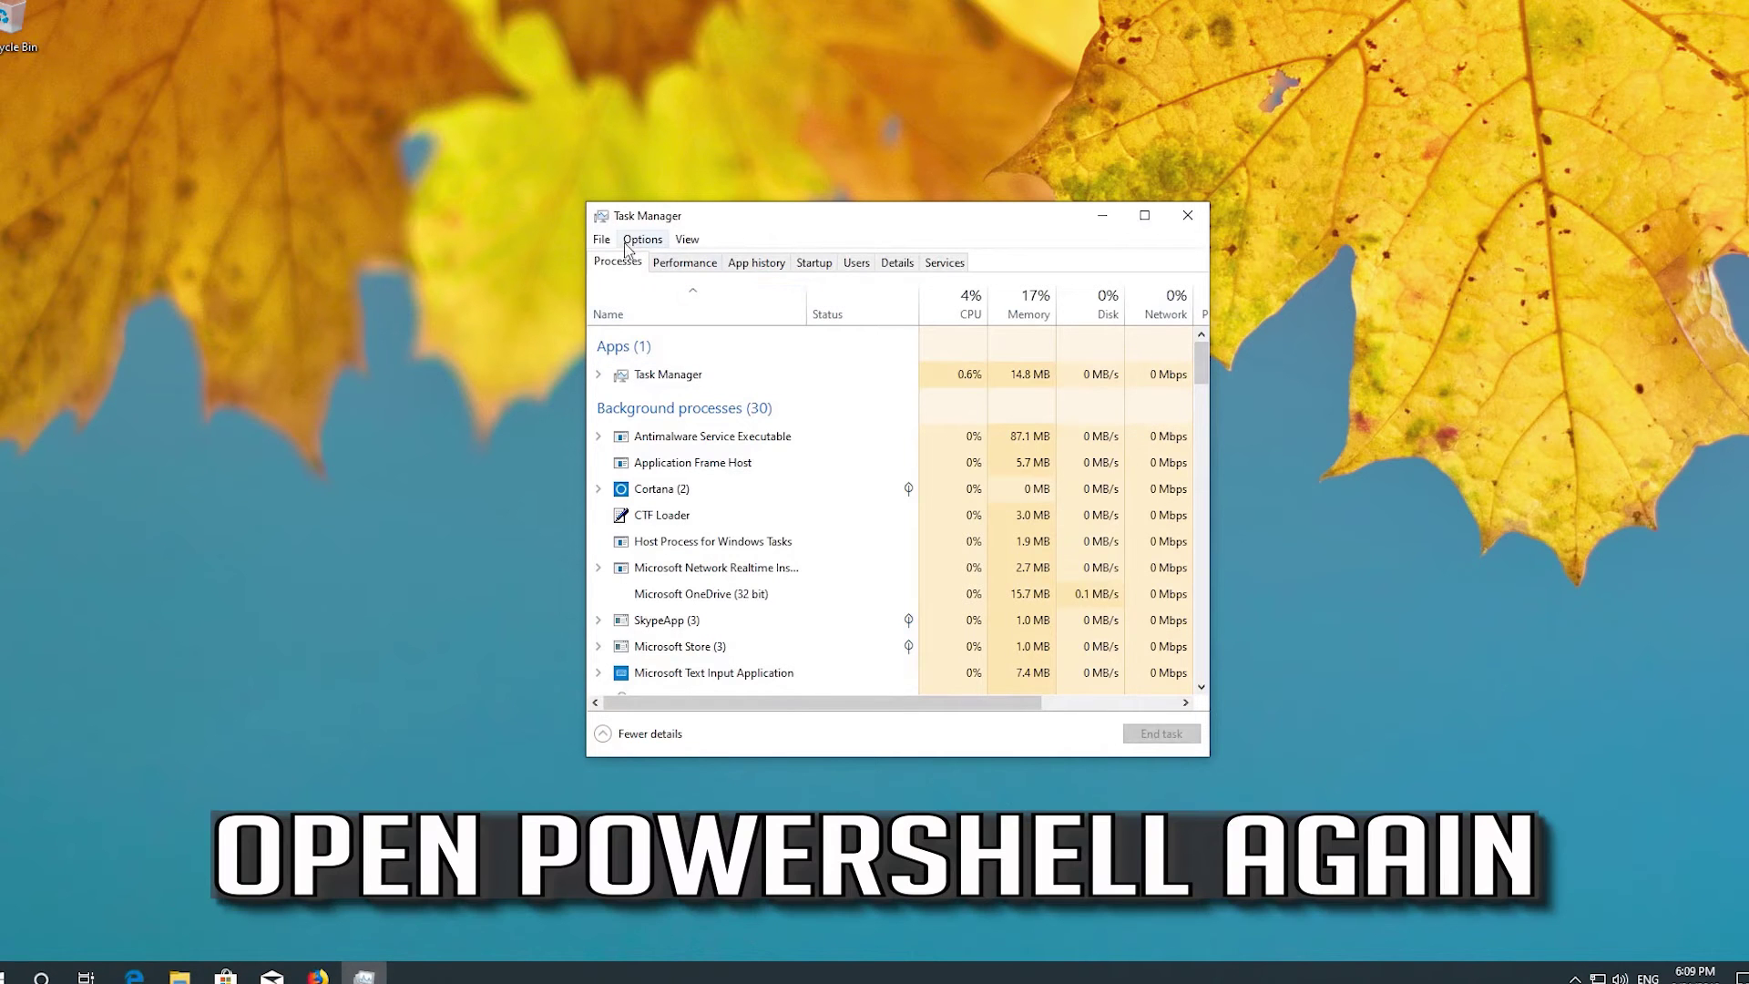
Start another Powershell session with administrative privileges as a new task from Task Manager
click(603, 240)
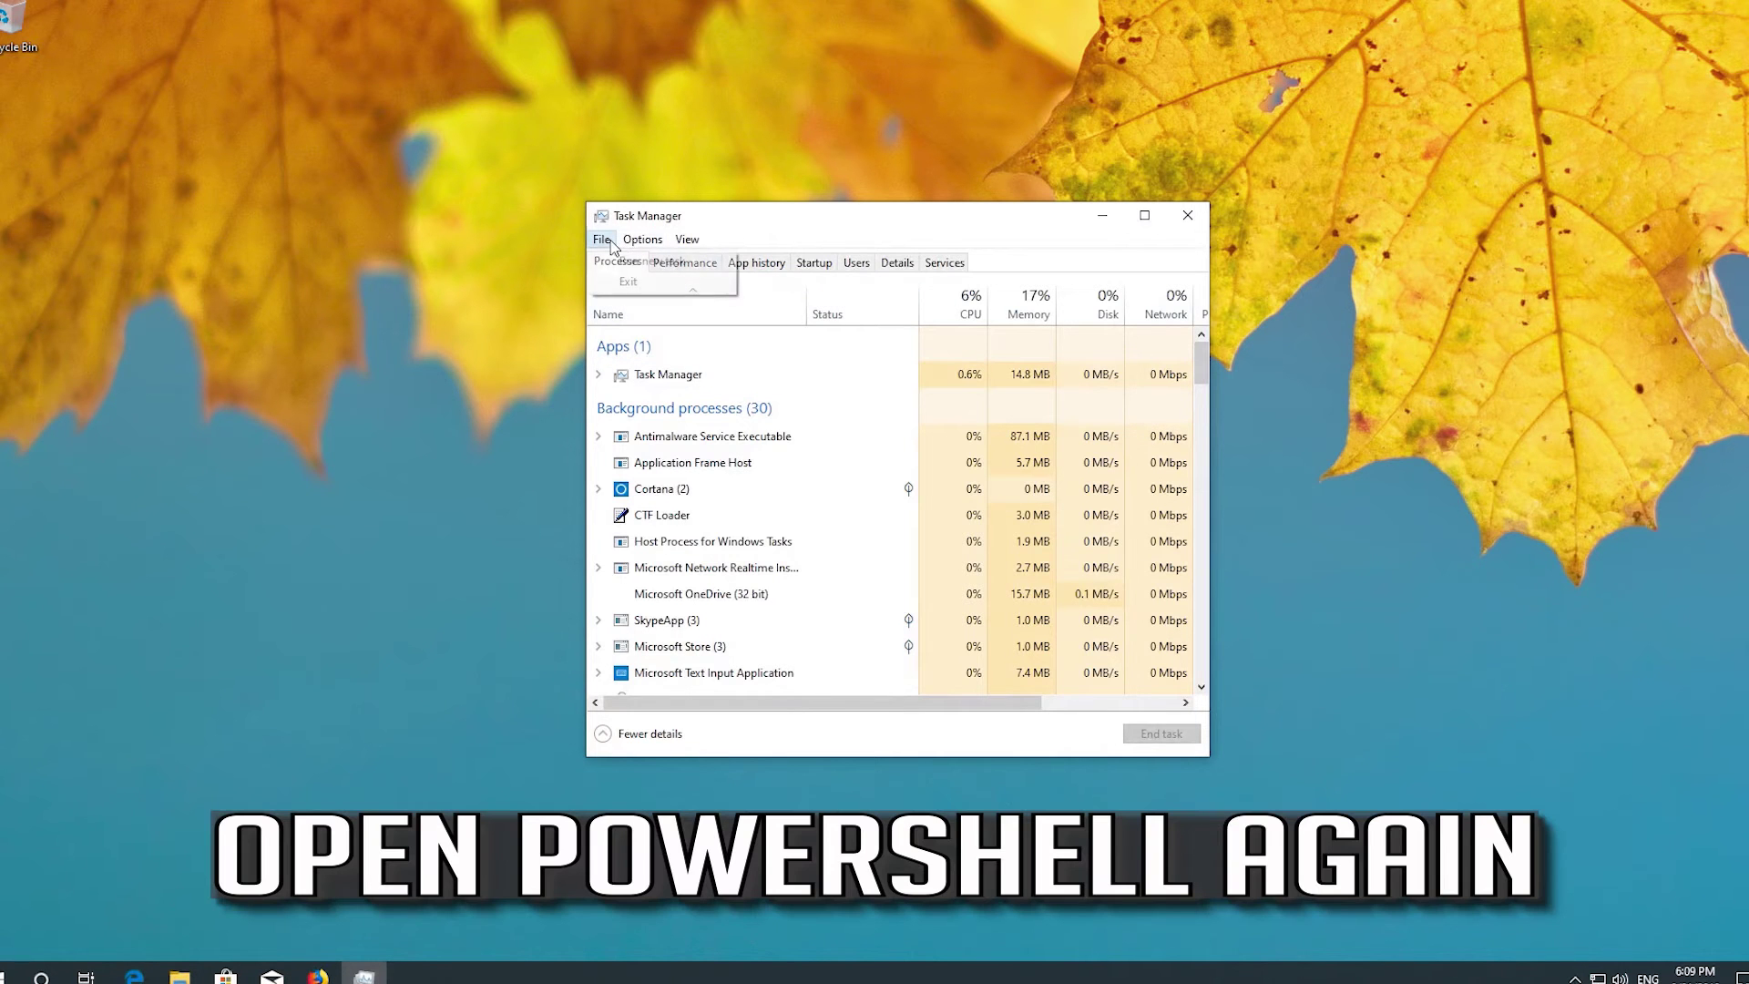
click(685, 262)
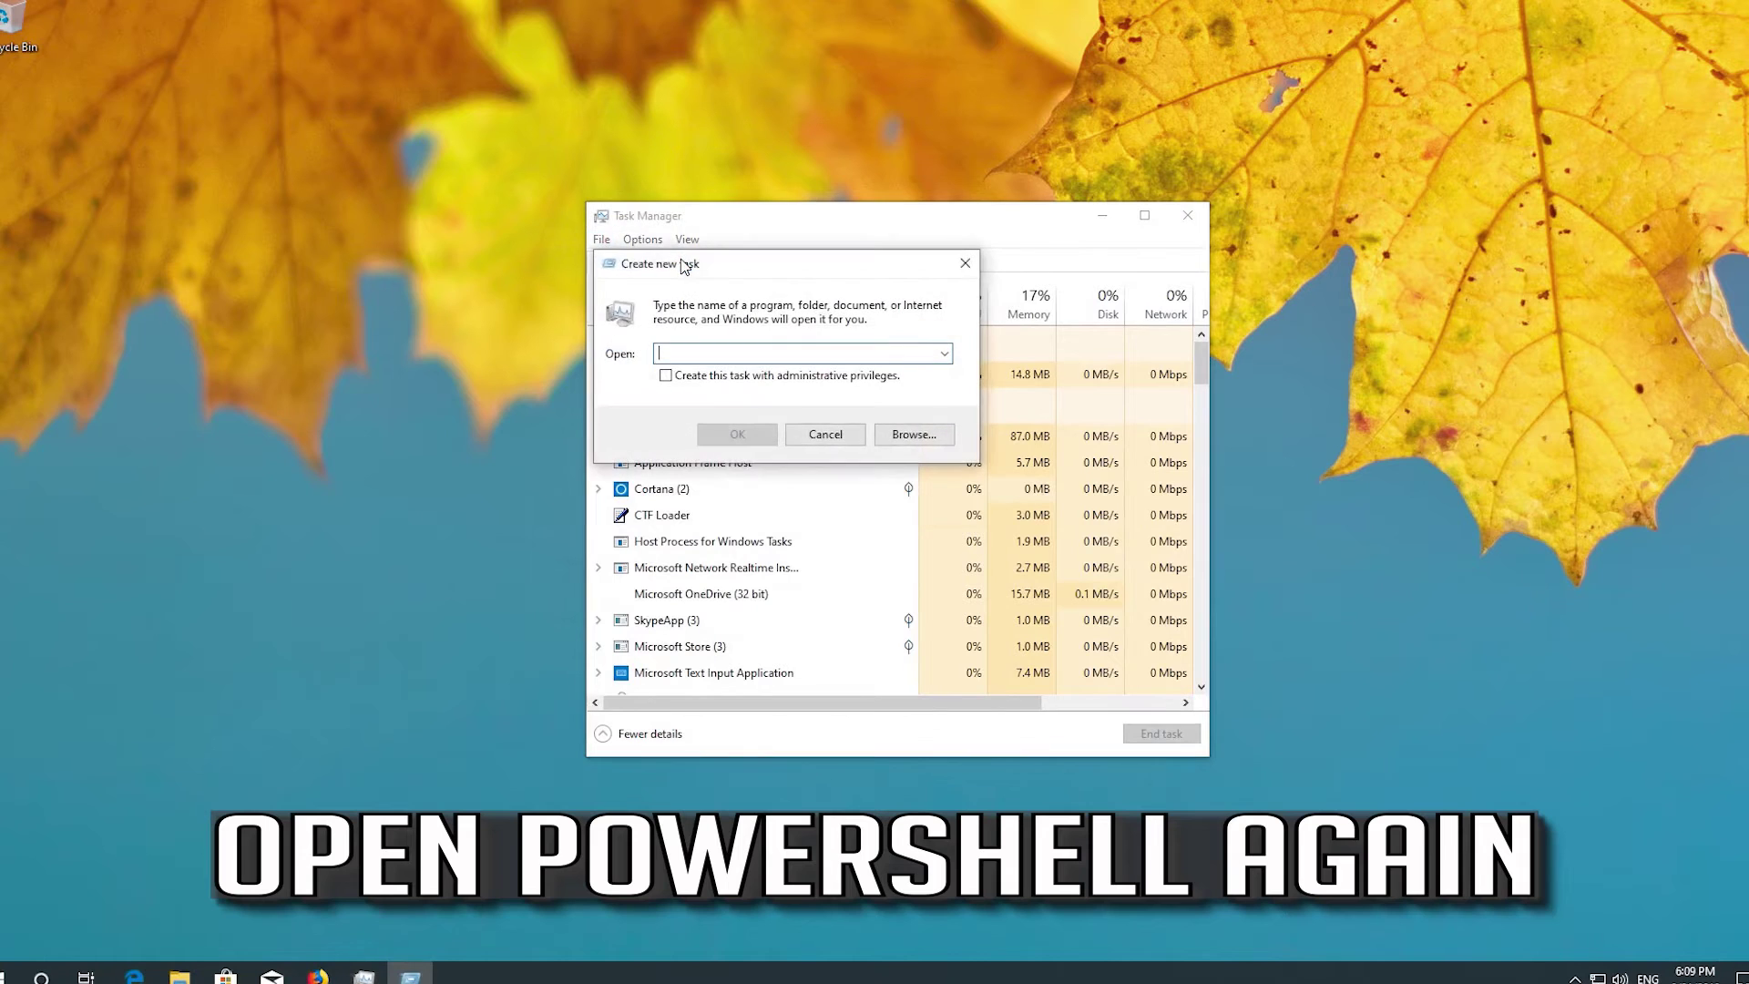
click(666, 378)
click(672, 354)
text(Po)
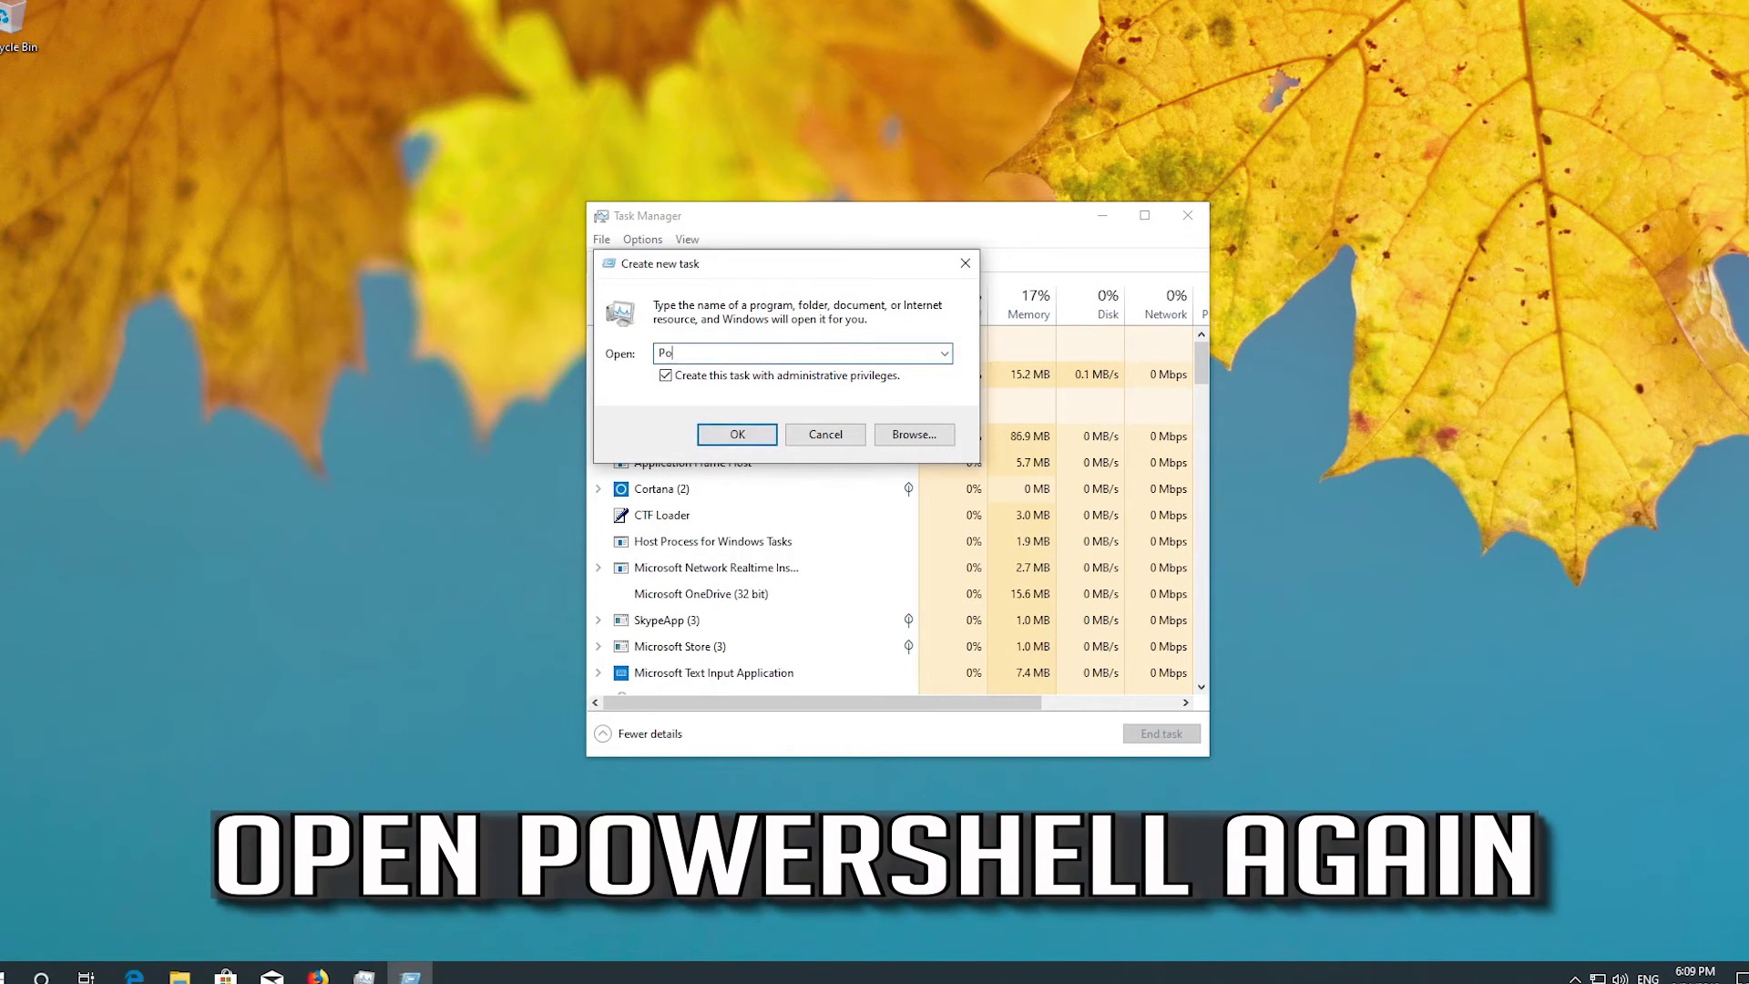
text(wershell)
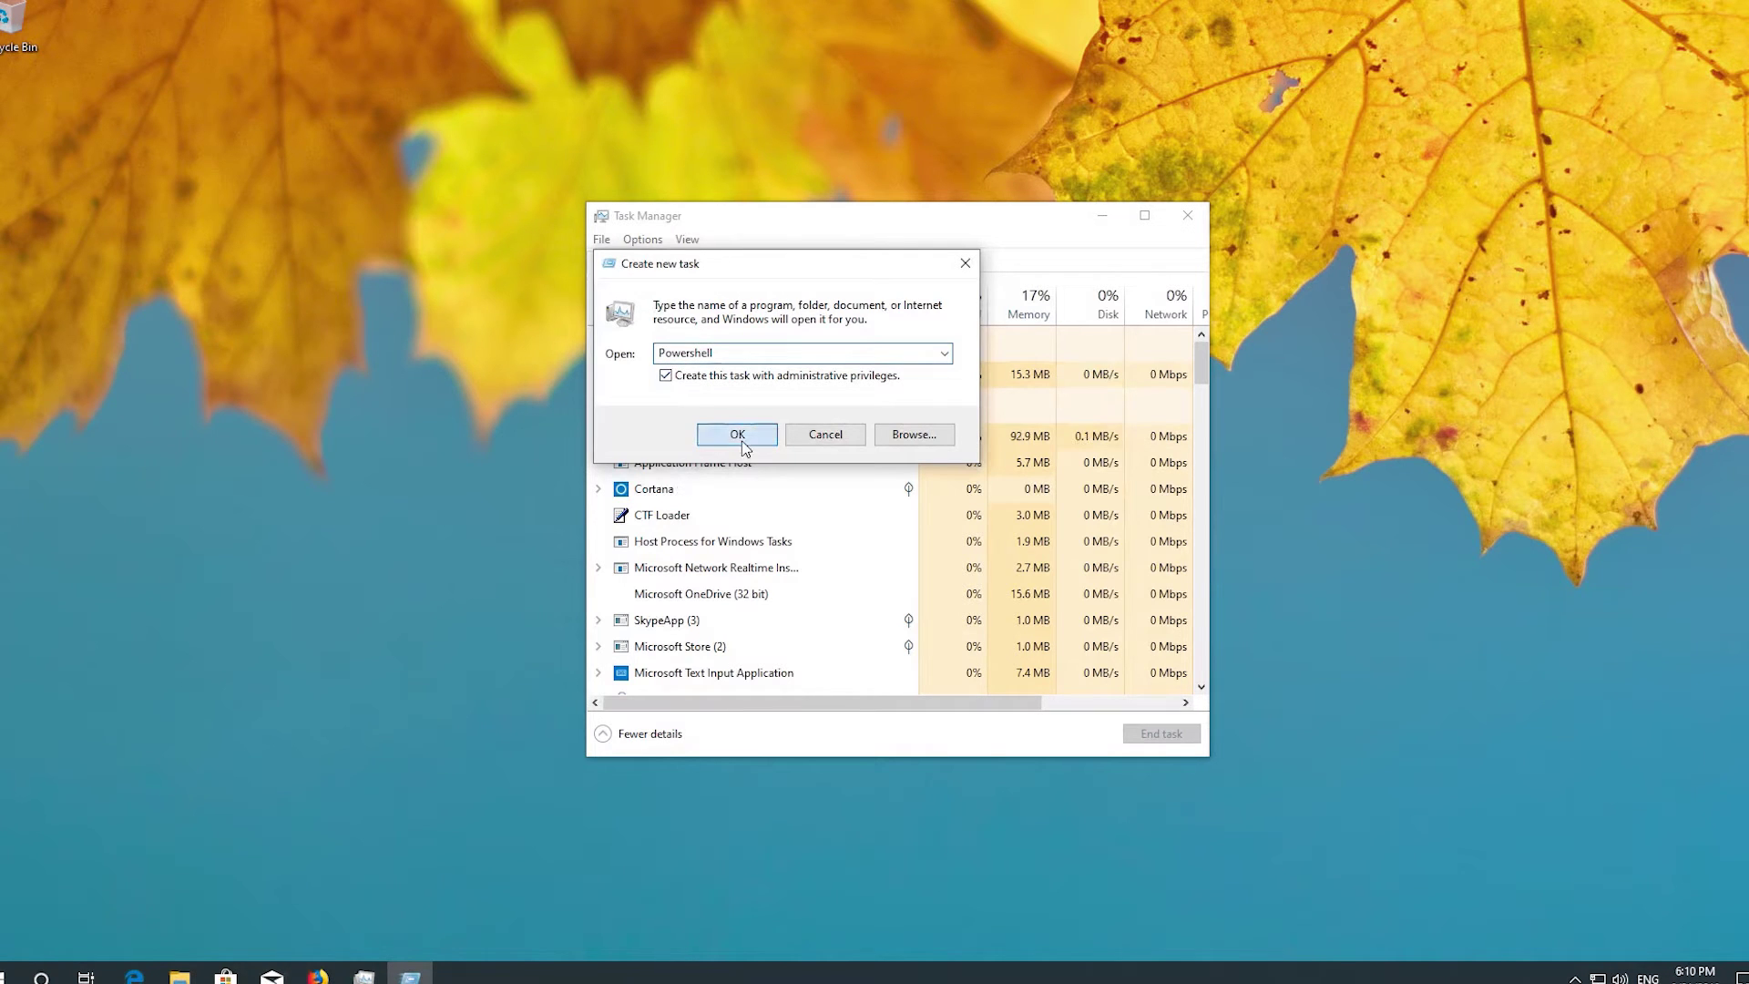
click(740, 436)
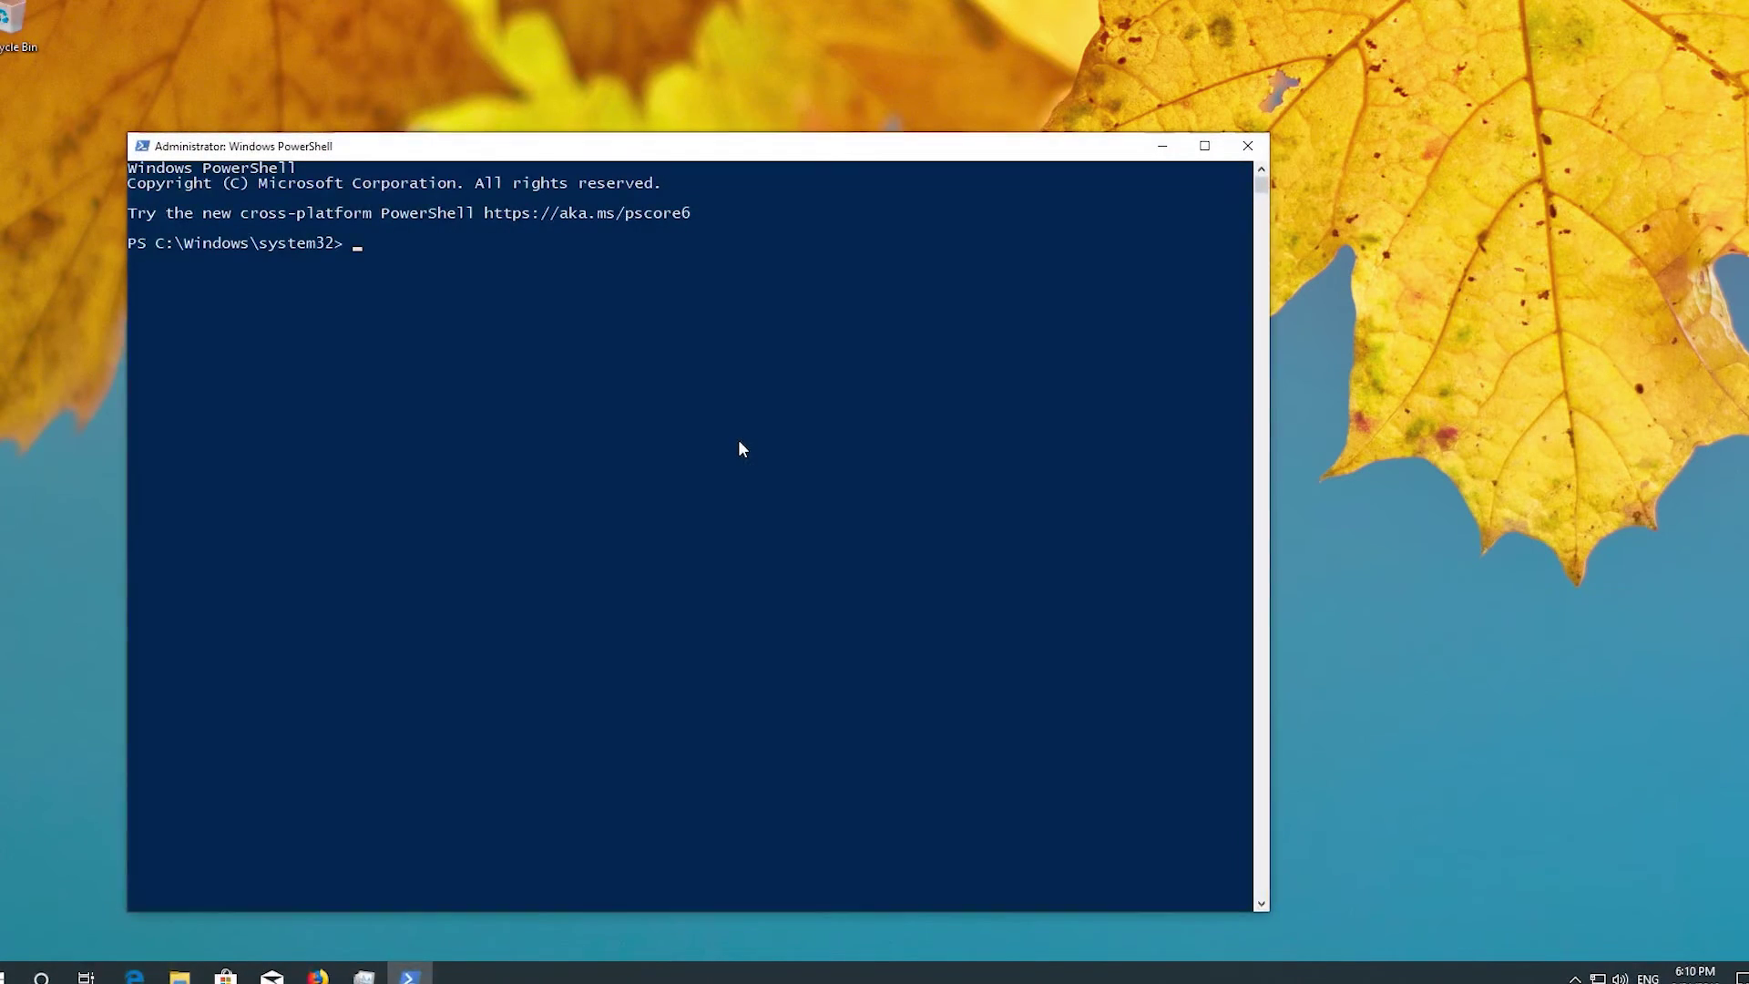
Reposition the PowerShell window and paste the copied command Get-AppxPackage | % { Add-AppxPackage -DisableDevelopmentMode -Register "$($_.InstallLocation)\AppxManifest.xml" -verbose } at the prompt
drag(760, 153, 952, 97)
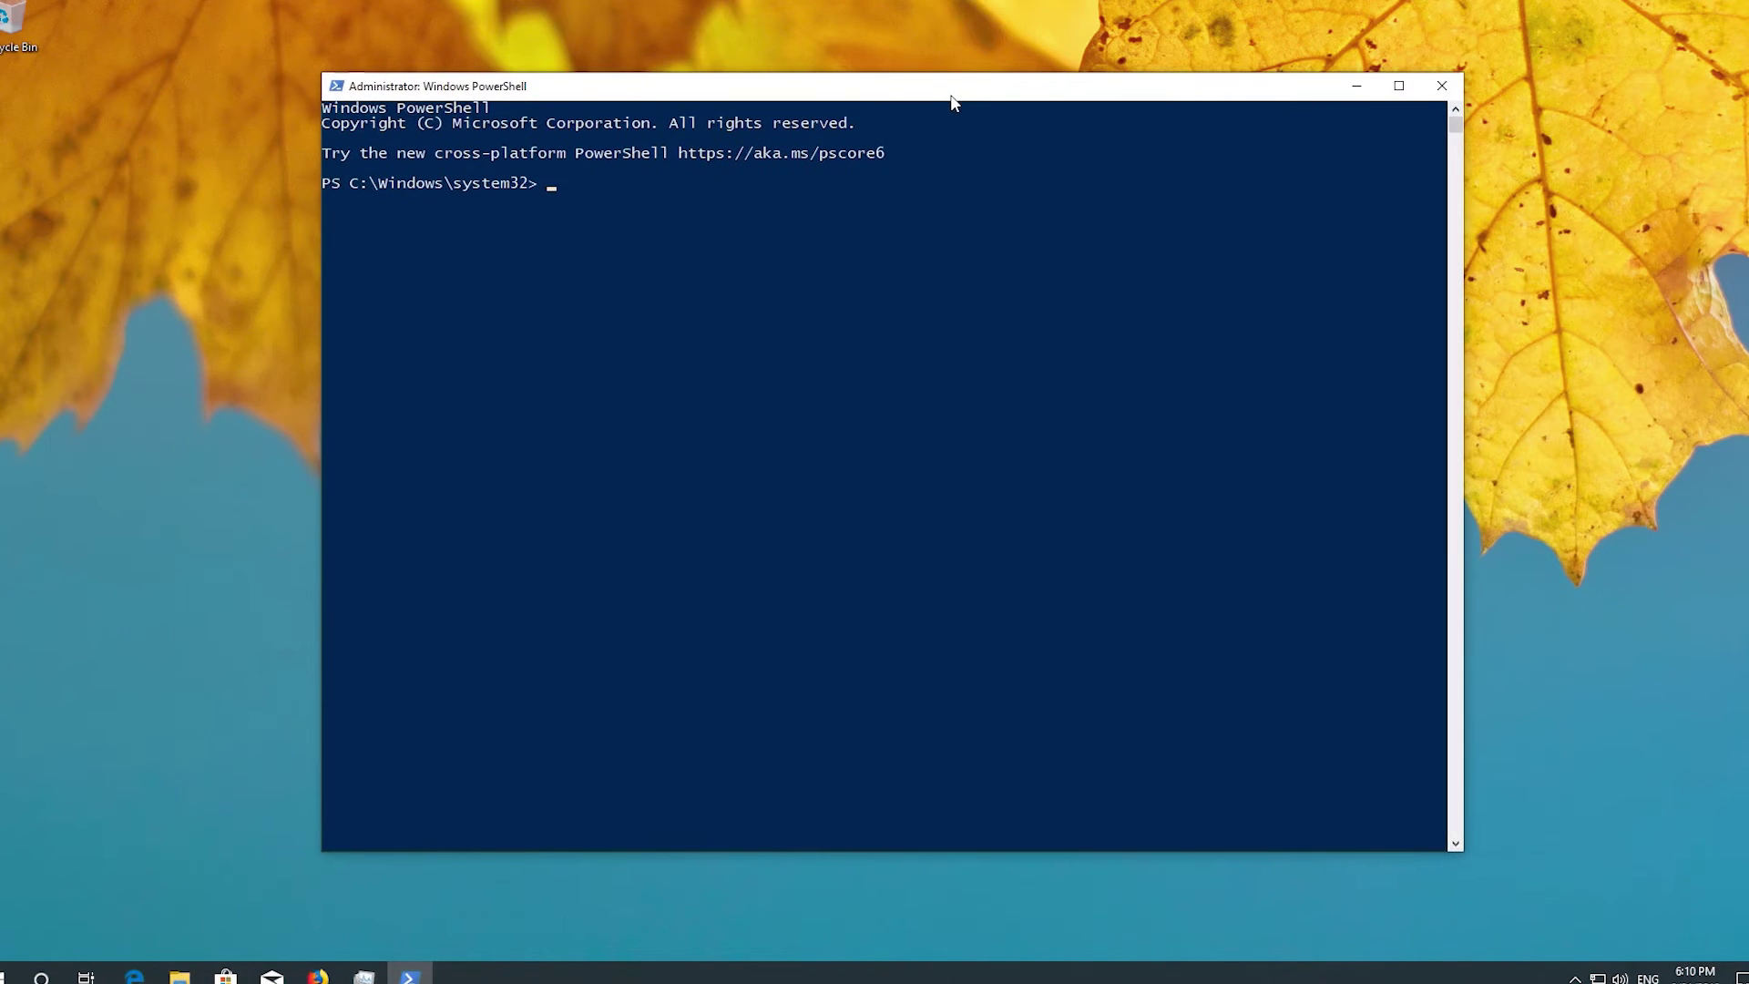
right_click(951, 96)
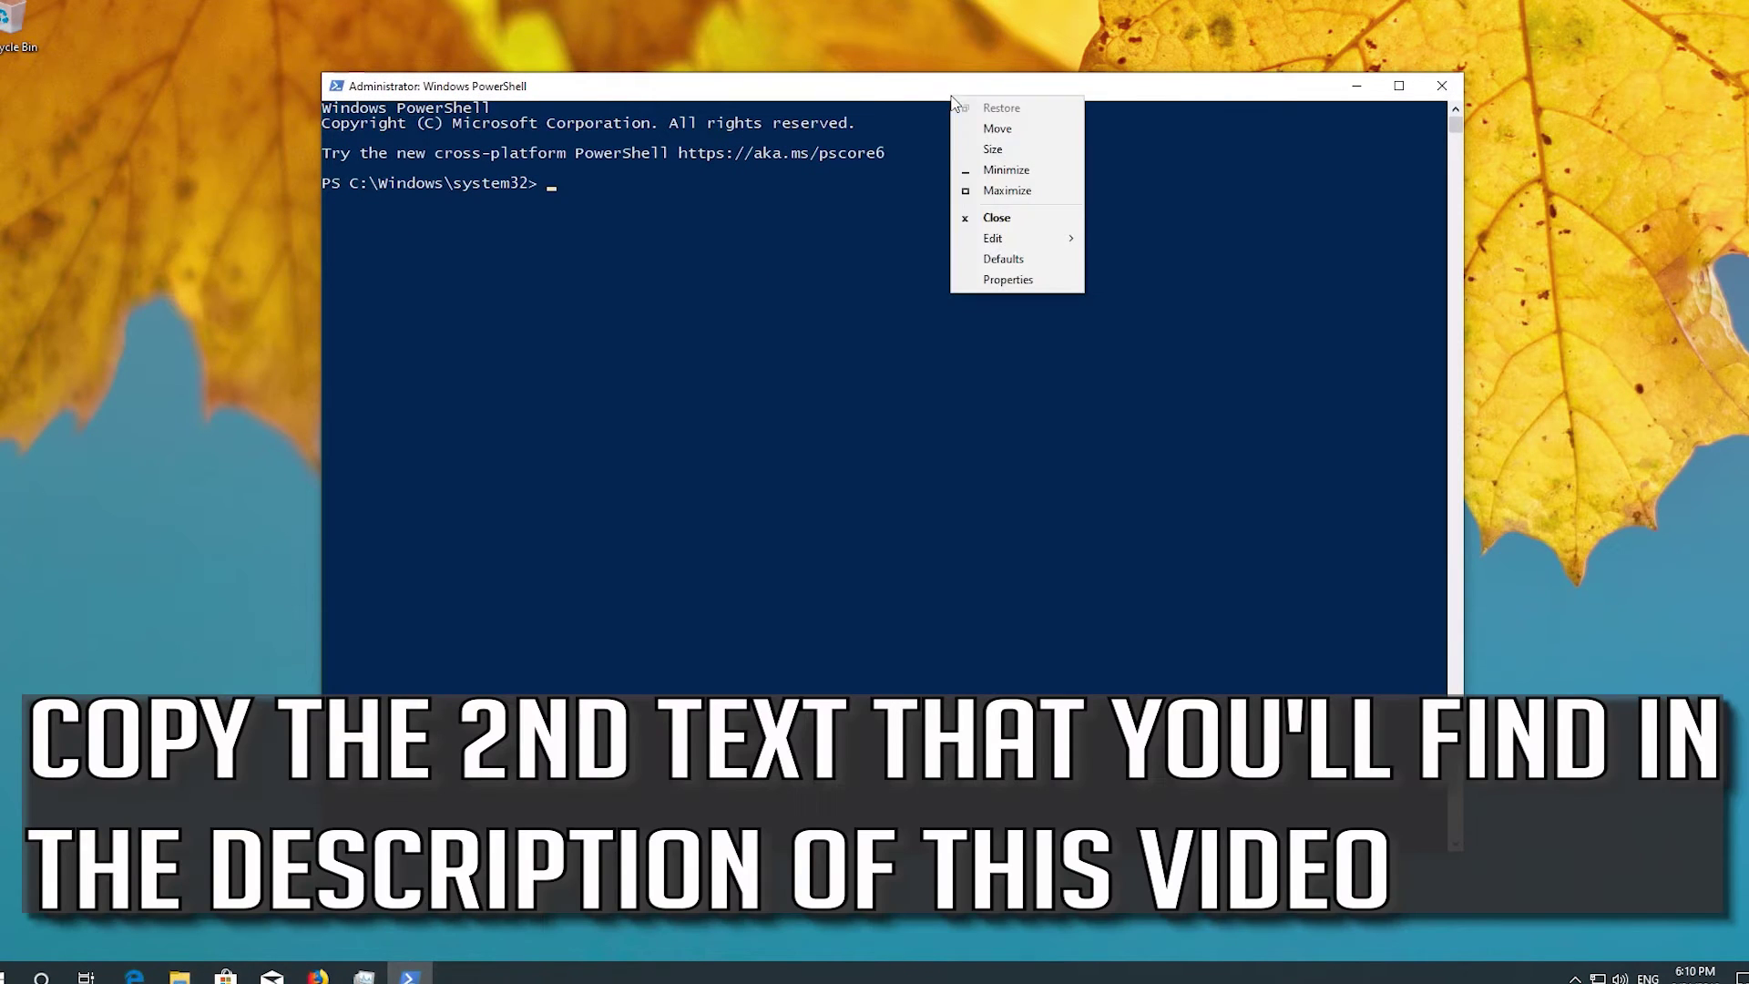
click(991, 242)
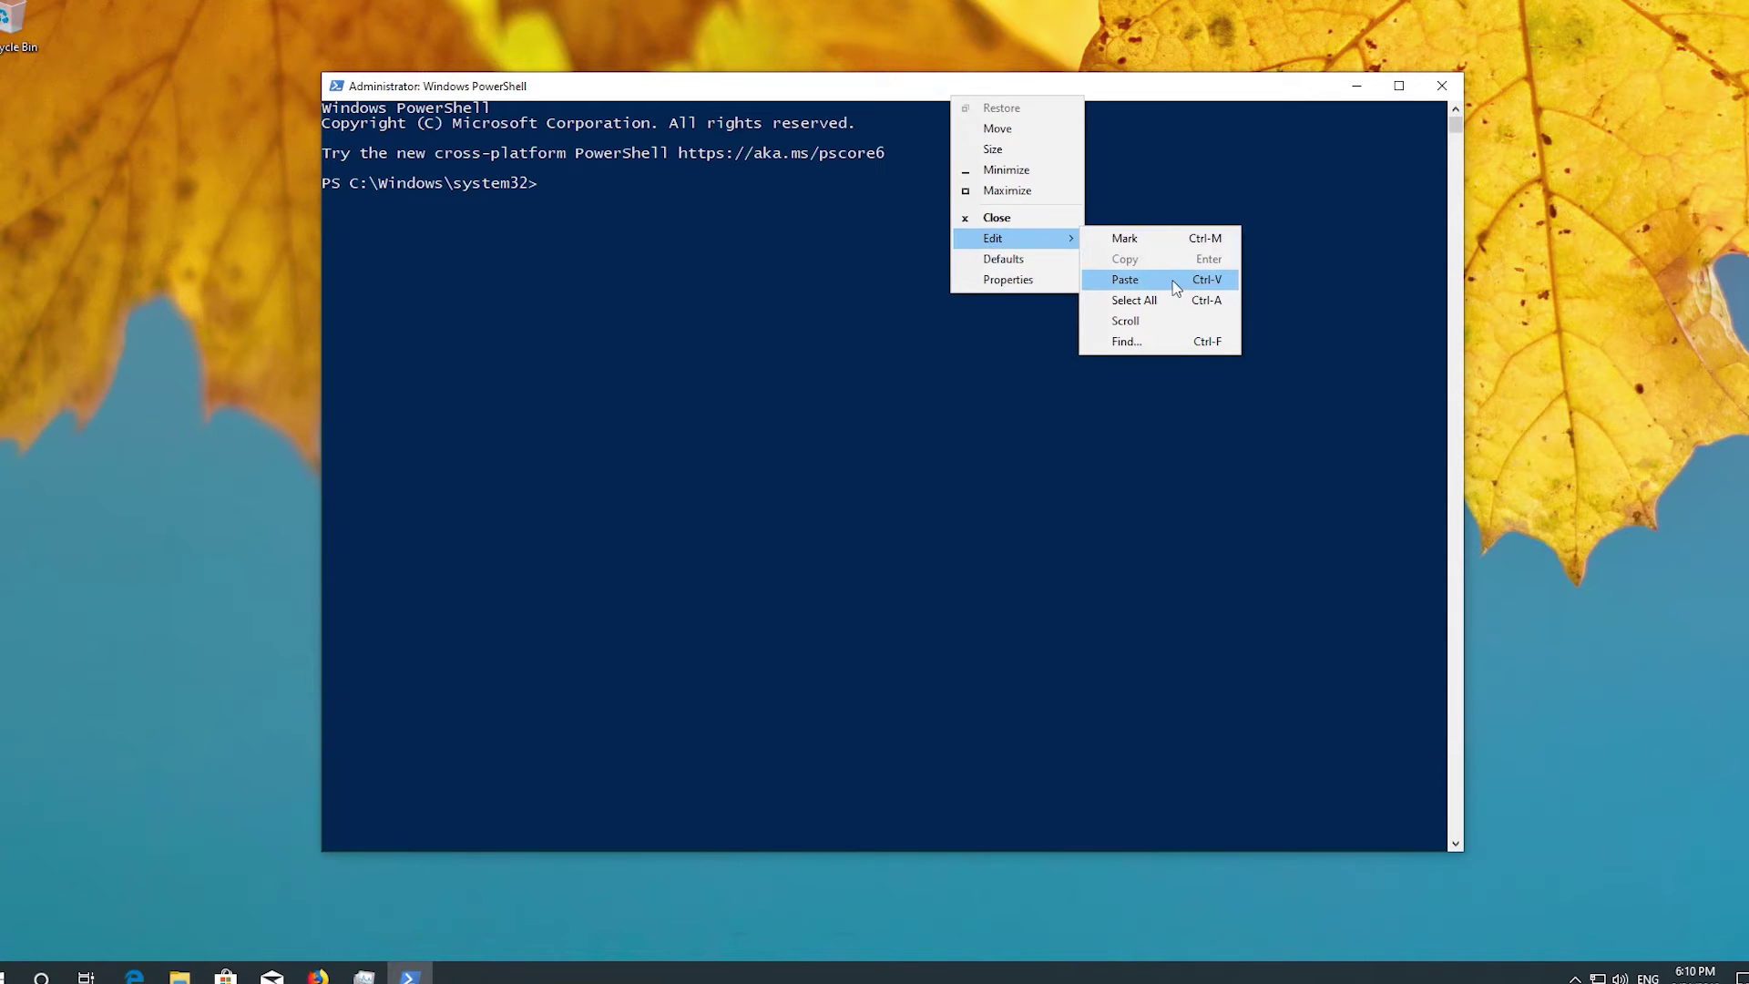
click(1172, 281)
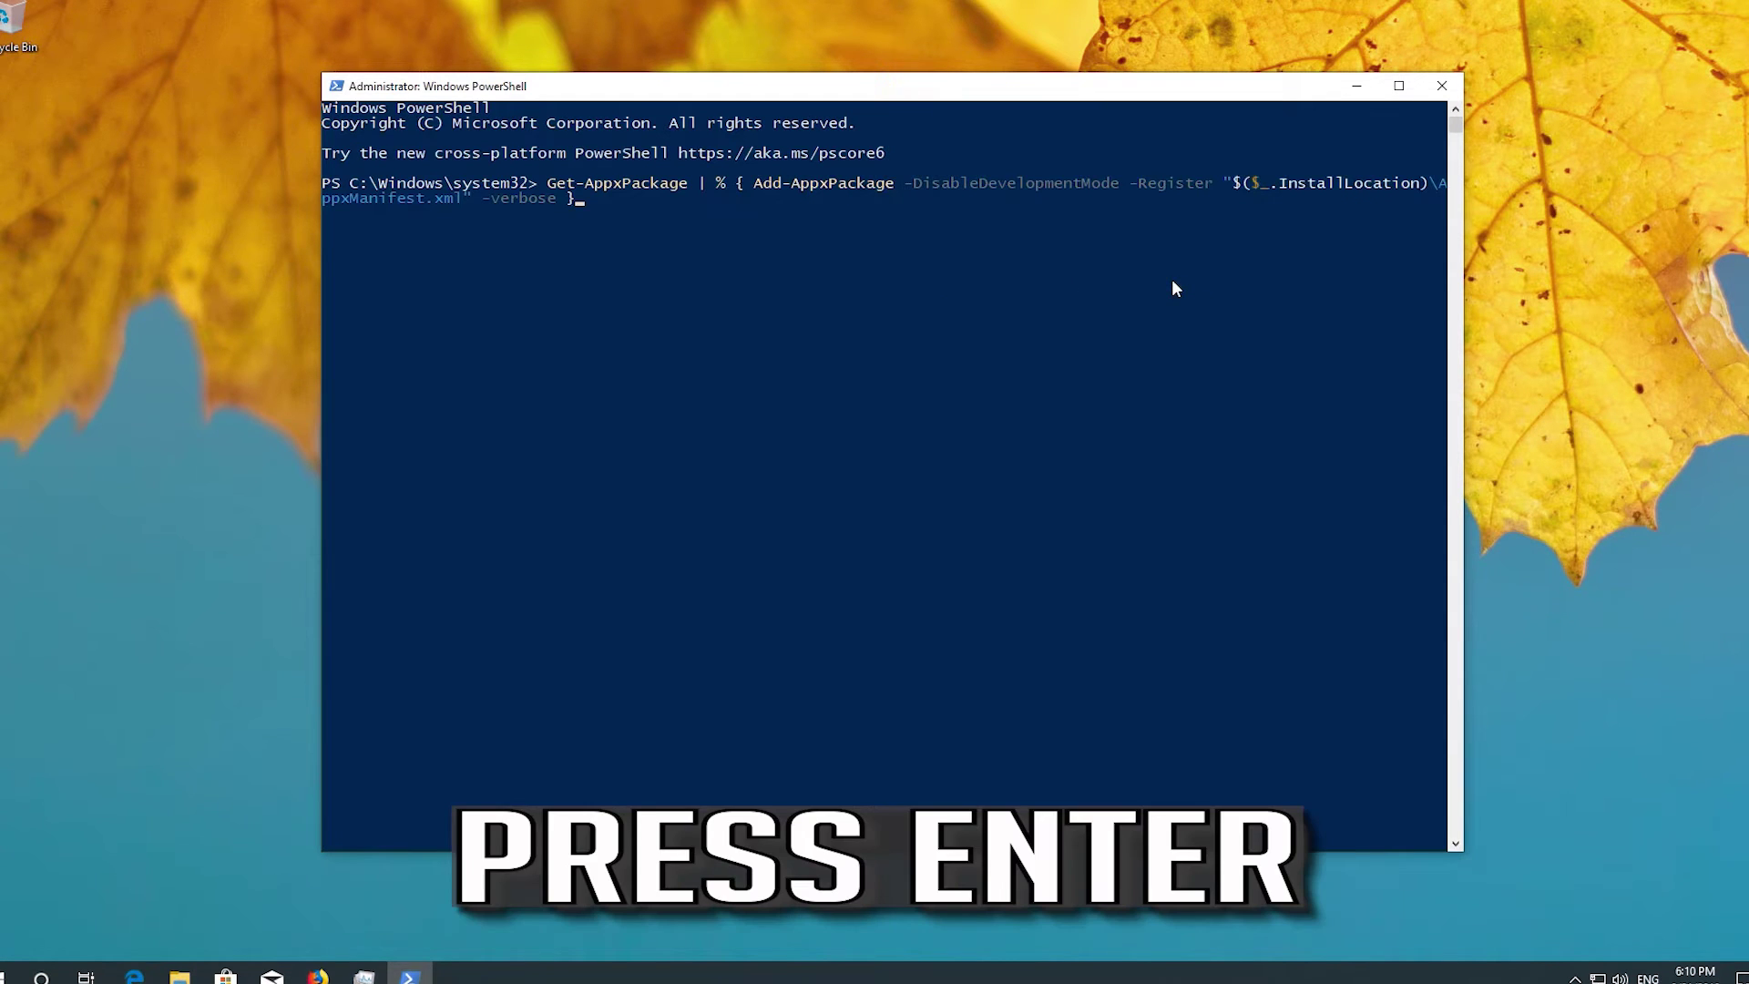
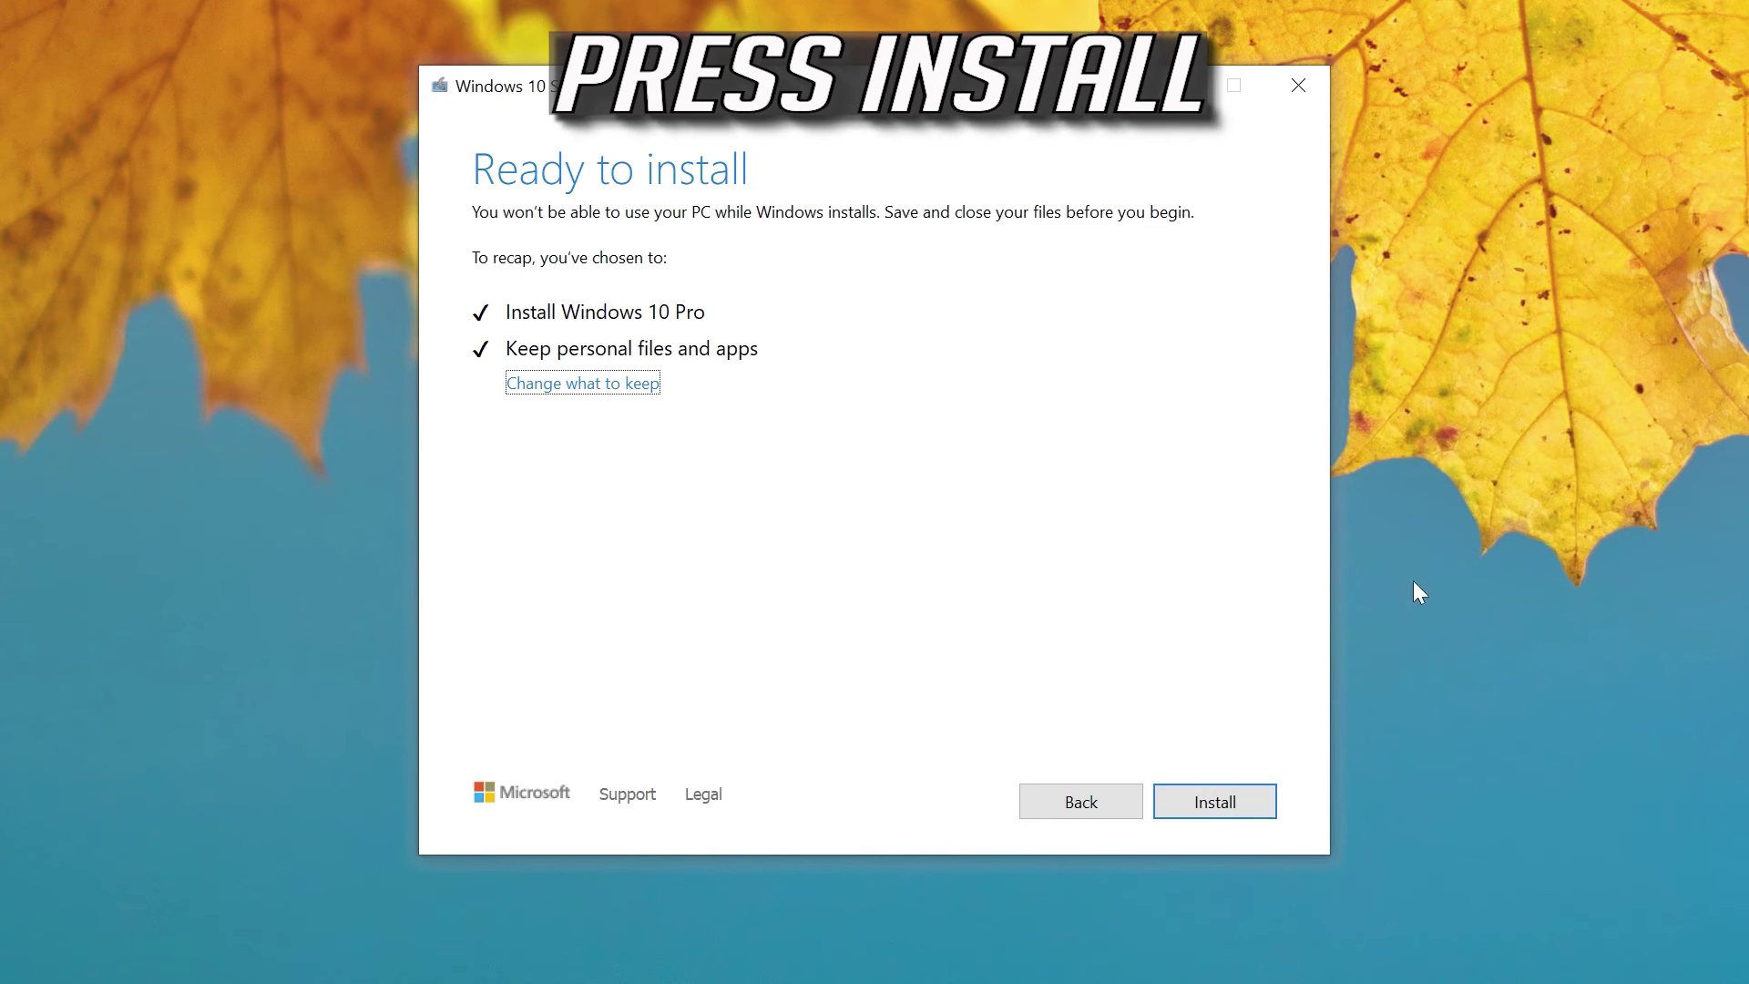
Start the Windows 10 Pro installation with personal files and apps kept
click(1218, 814)
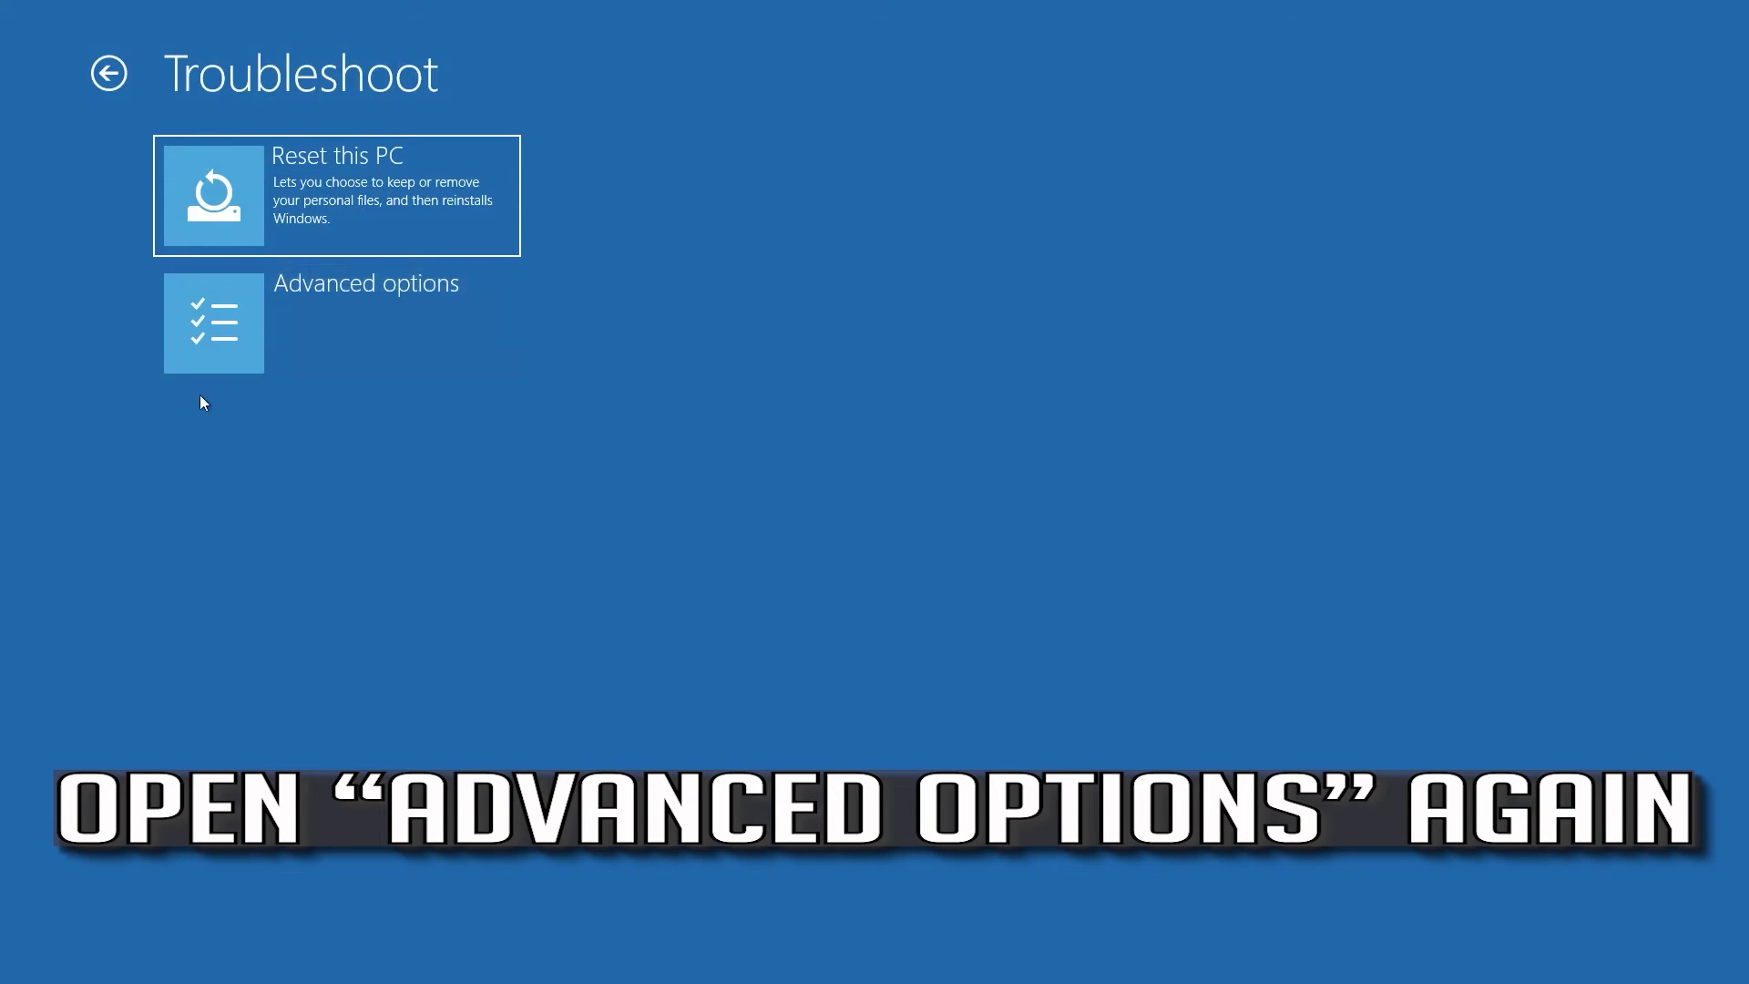
Open the advanced troubleshooting options in the recovery environment and choose System Restore
click(375, 327)
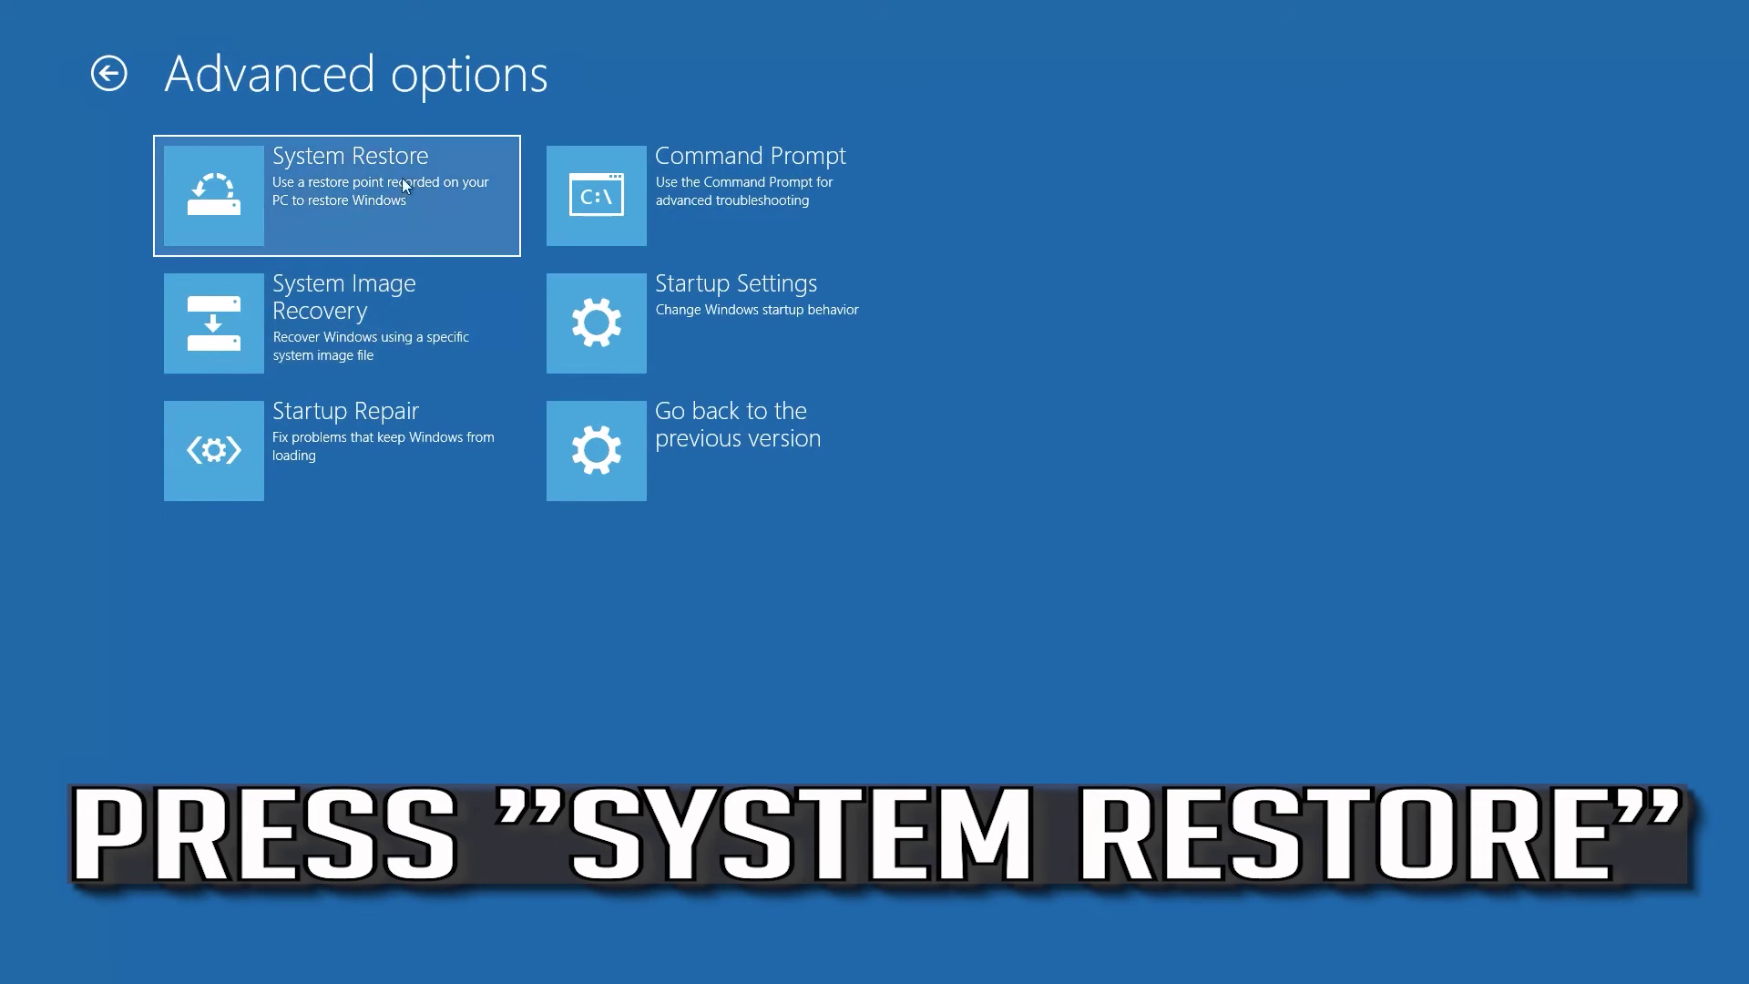
click(230, 221)
click(441, 183)
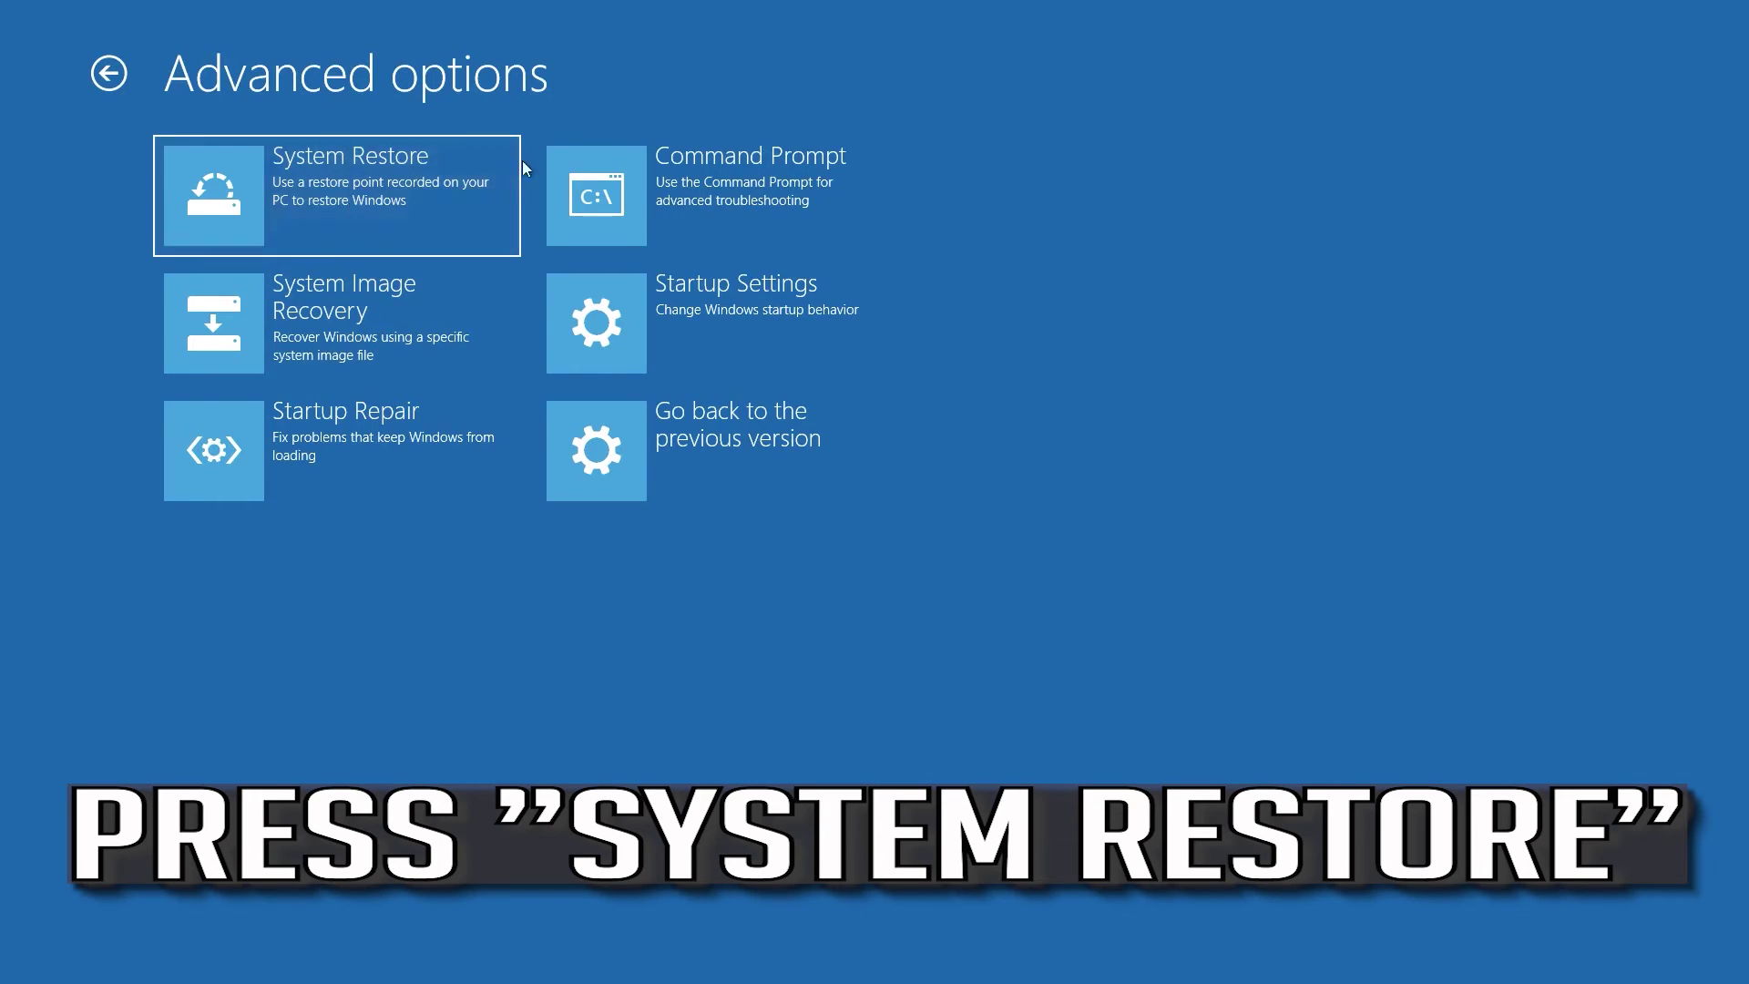
click(424, 183)
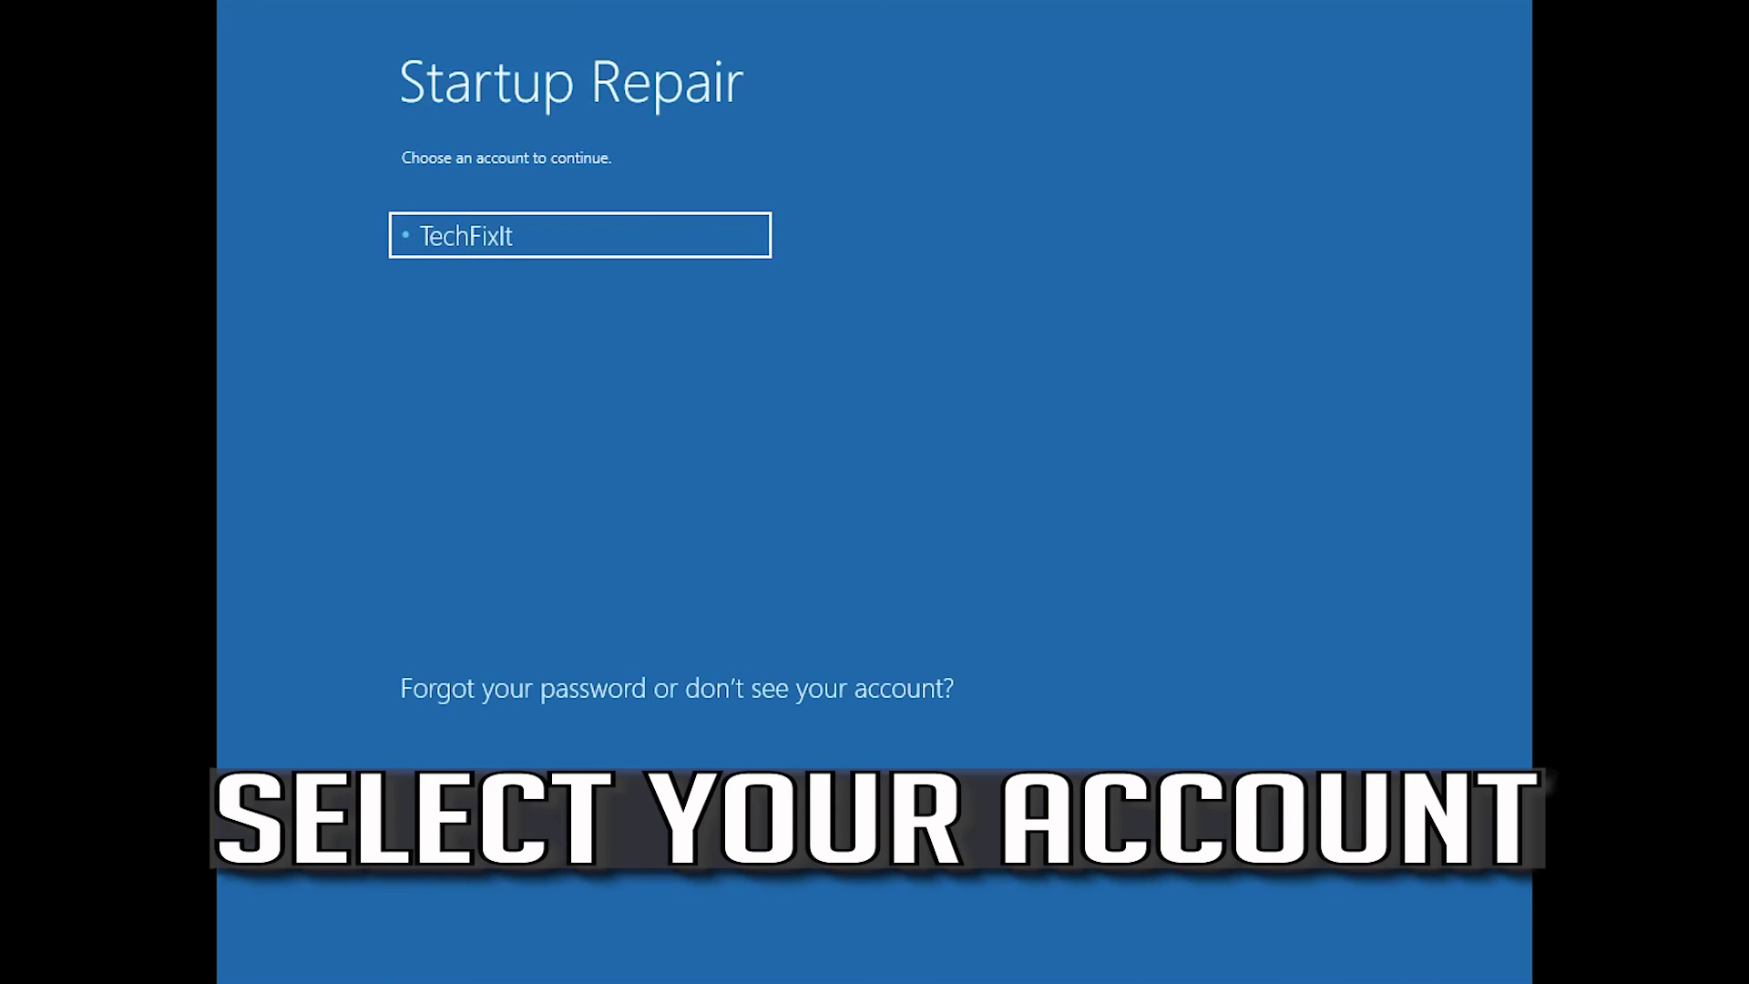
Select the user account to continue with and choose the US keyboard layout
click(588, 242)
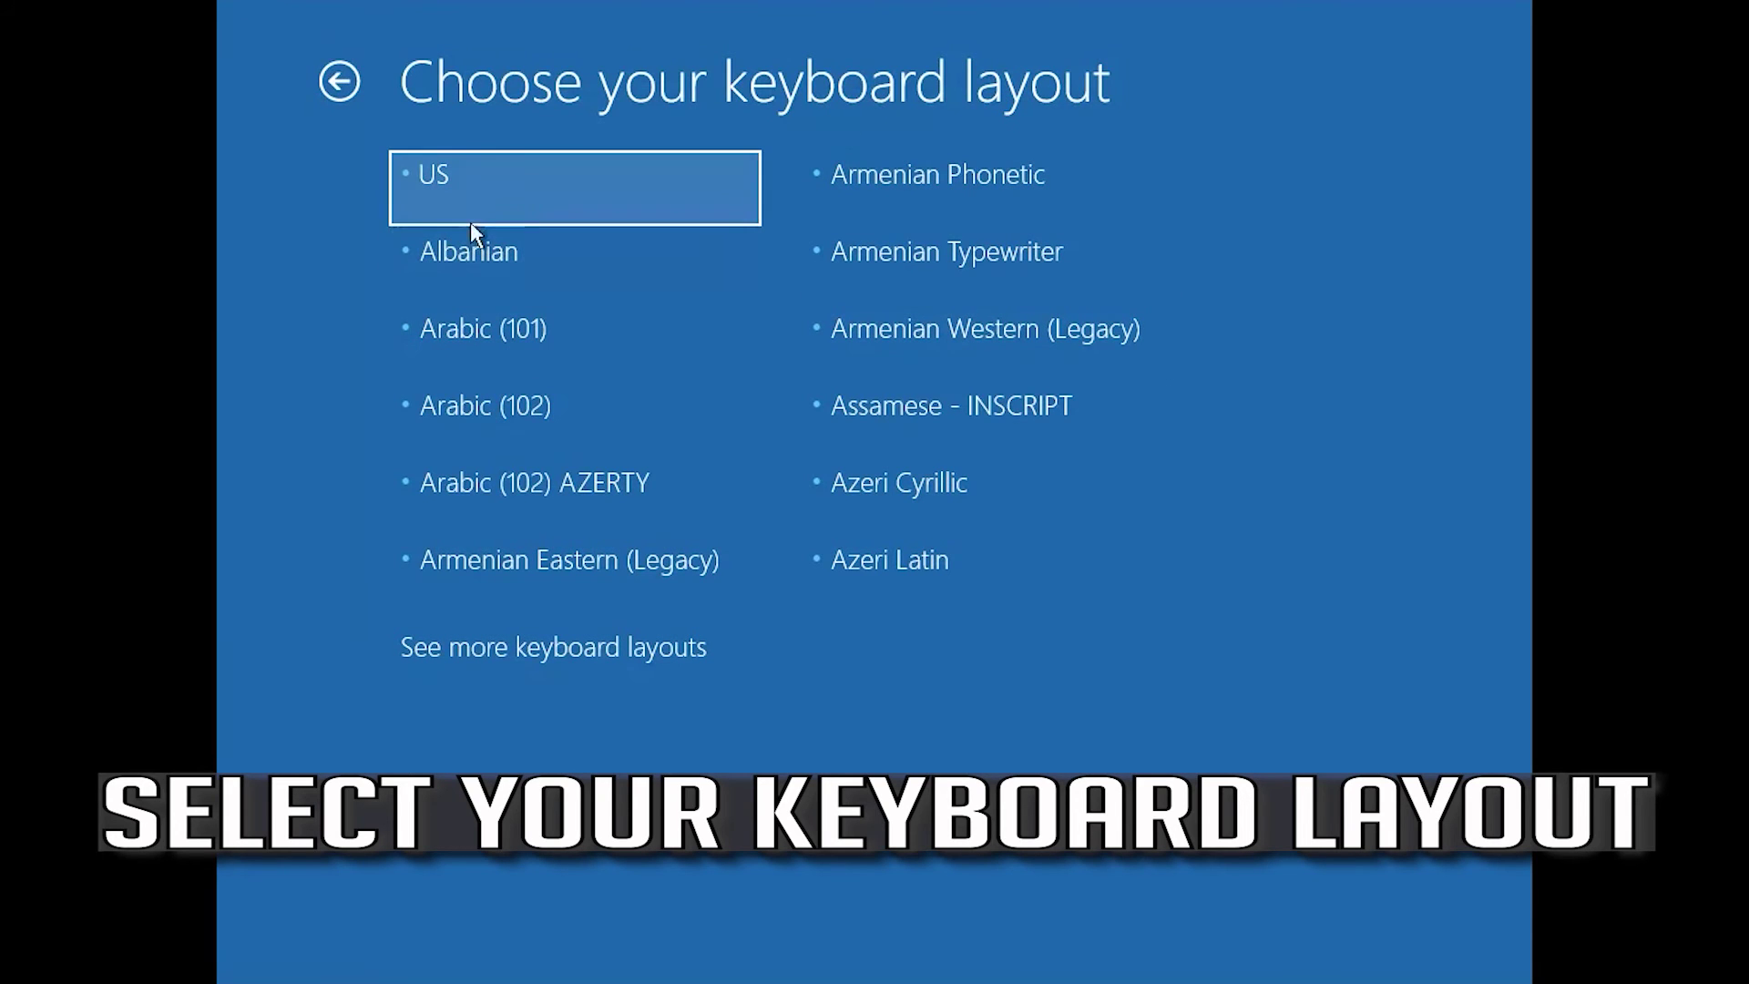
click(492, 206)
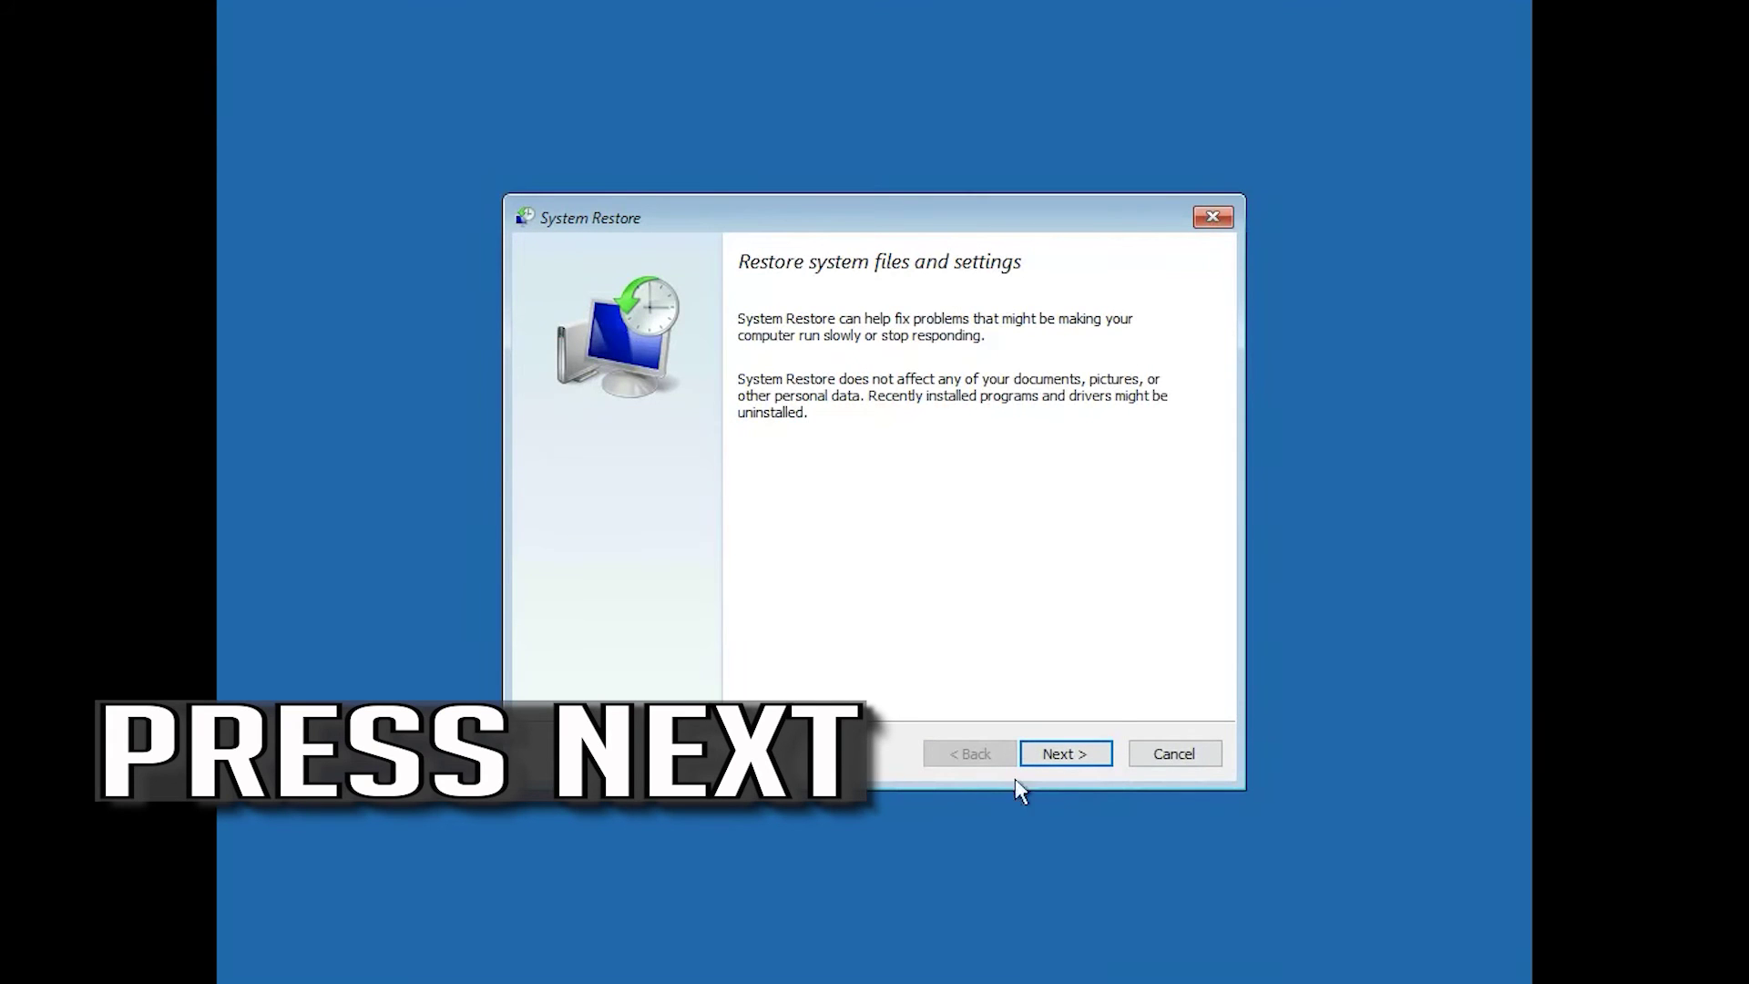
Choose the latest restore point, 10/11/2018 11:51:13 PM, and confirm starting the system restore
click(1096, 749)
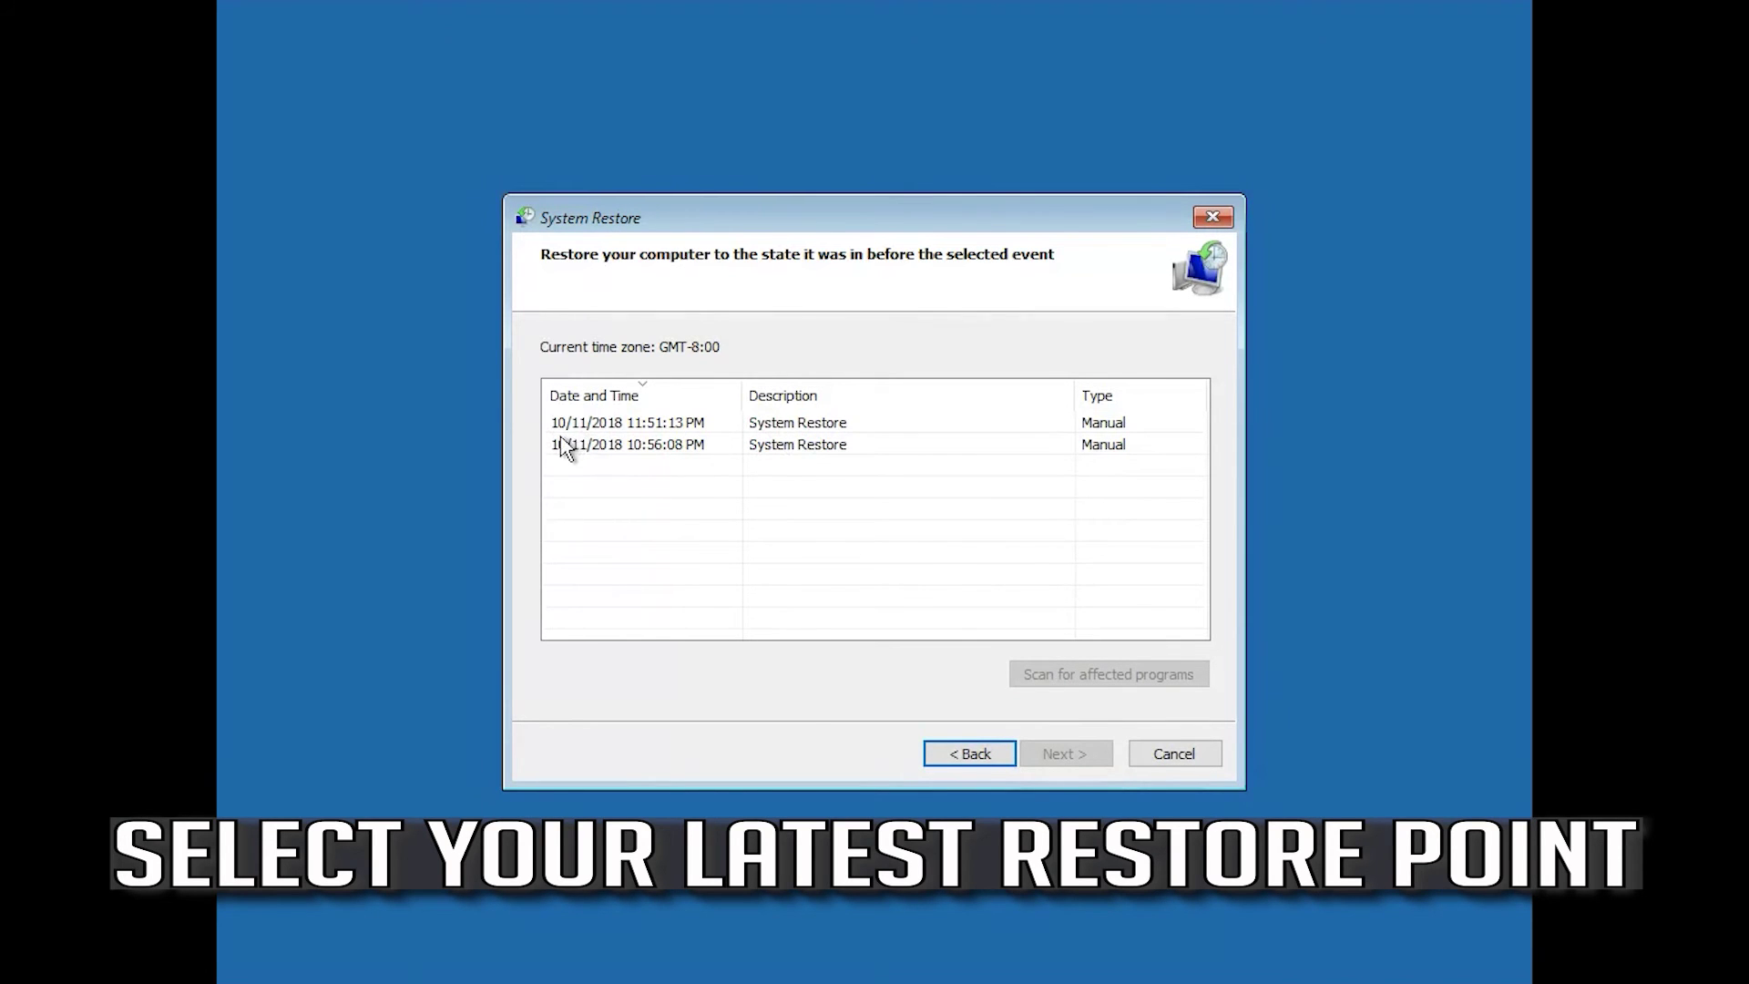
click(654, 421)
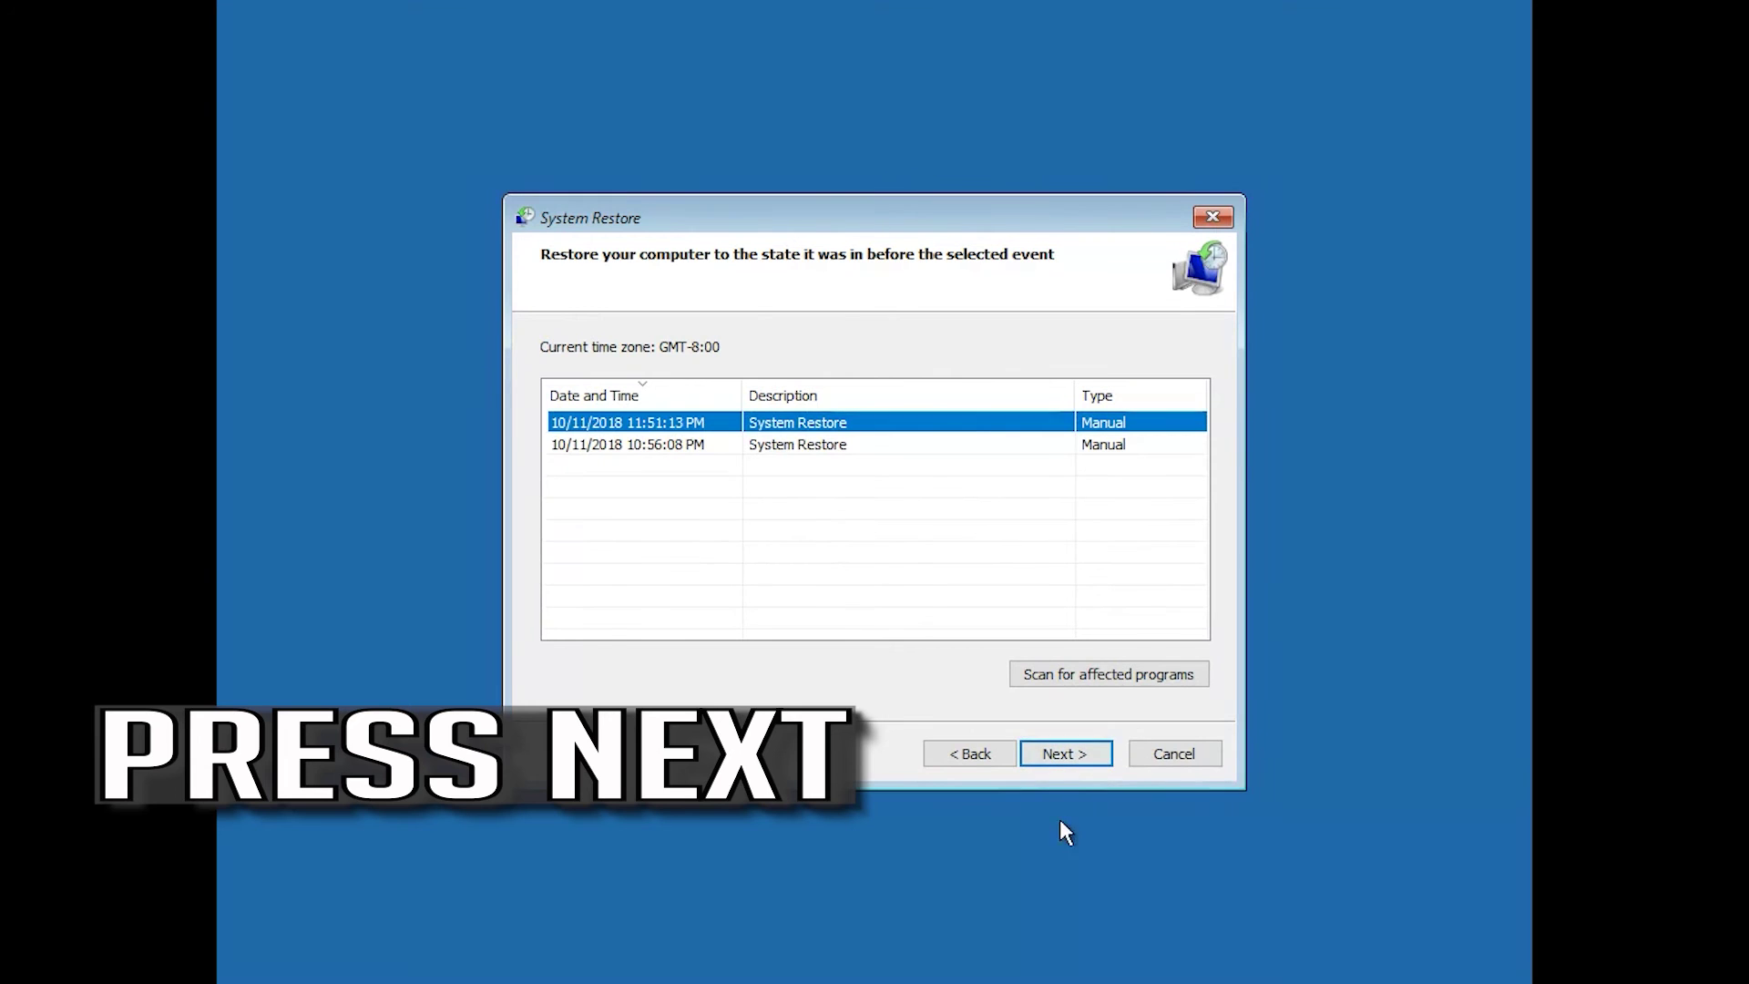
click(1097, 758)
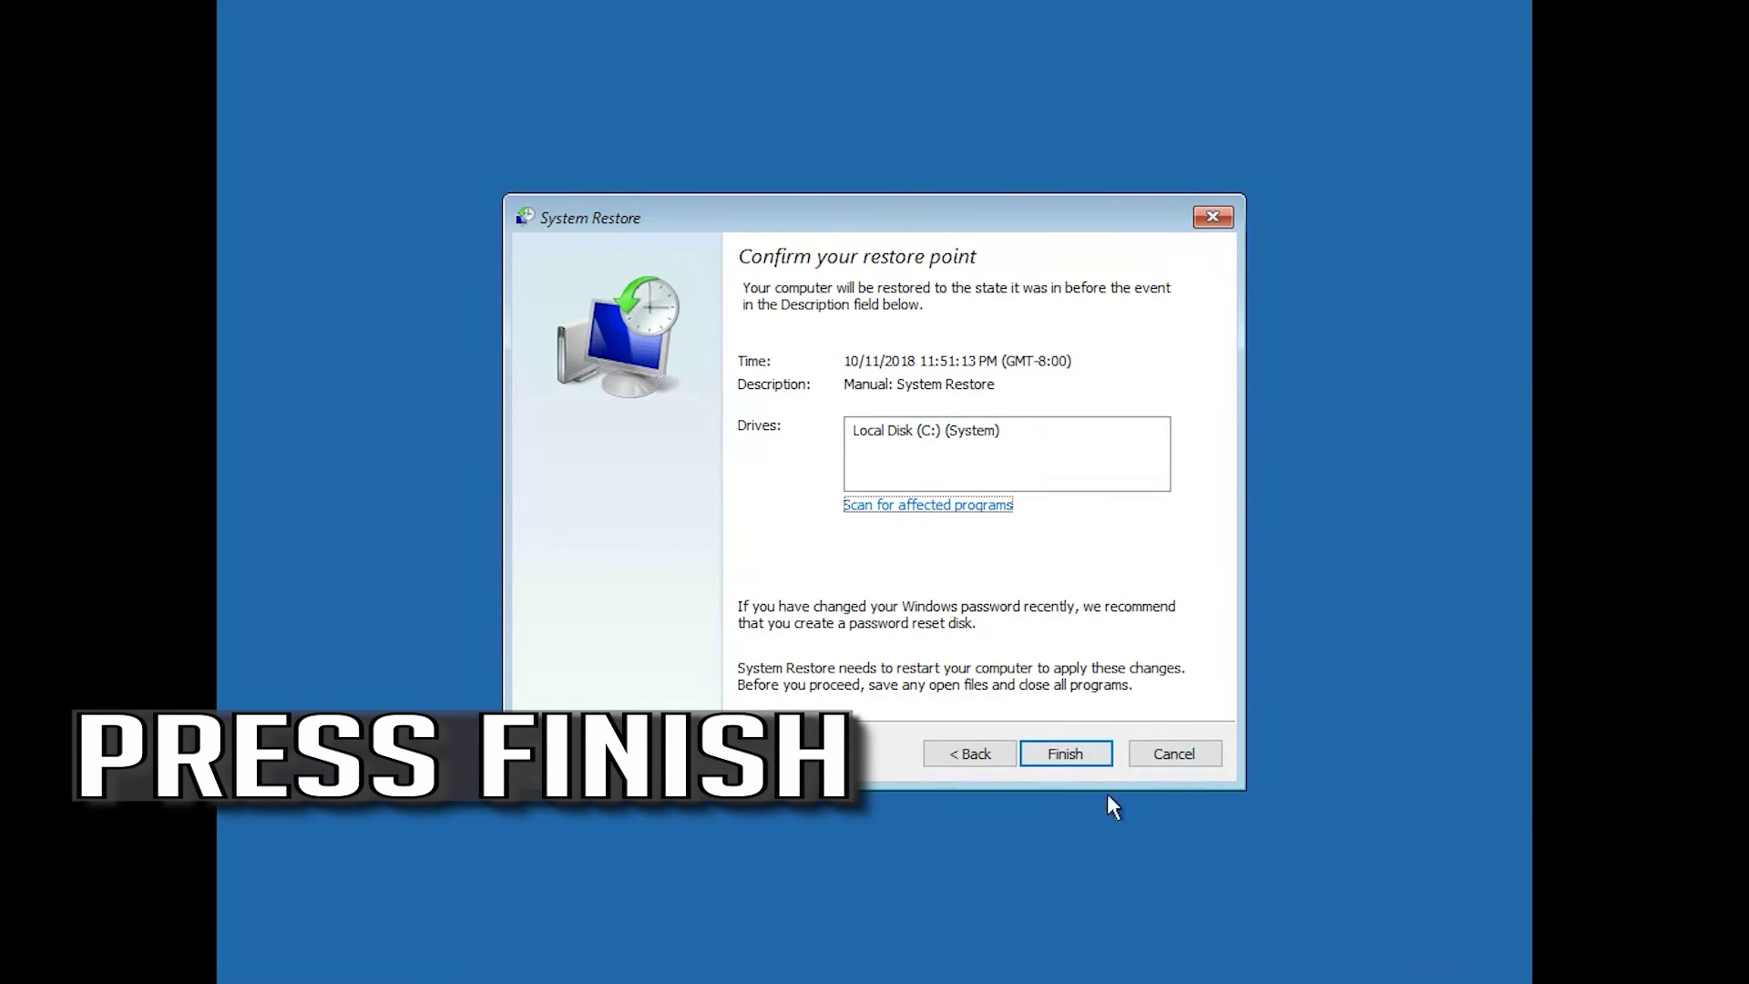
click(1068, 756)
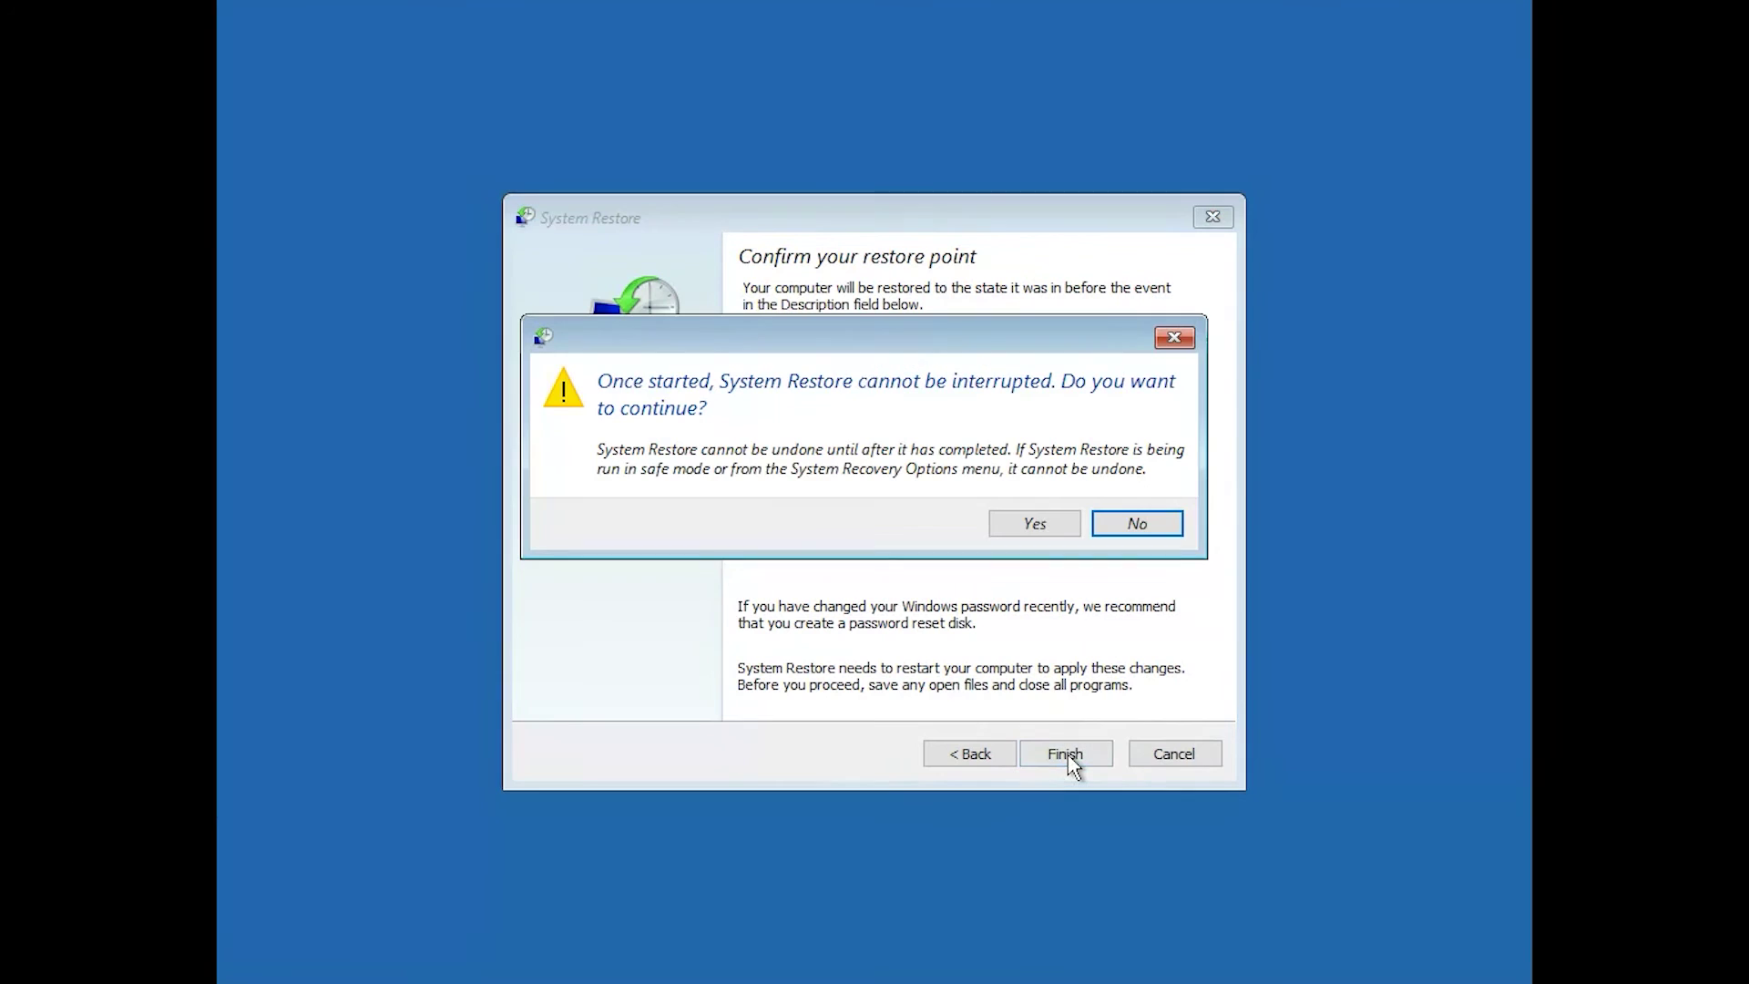
click(1035, 526)
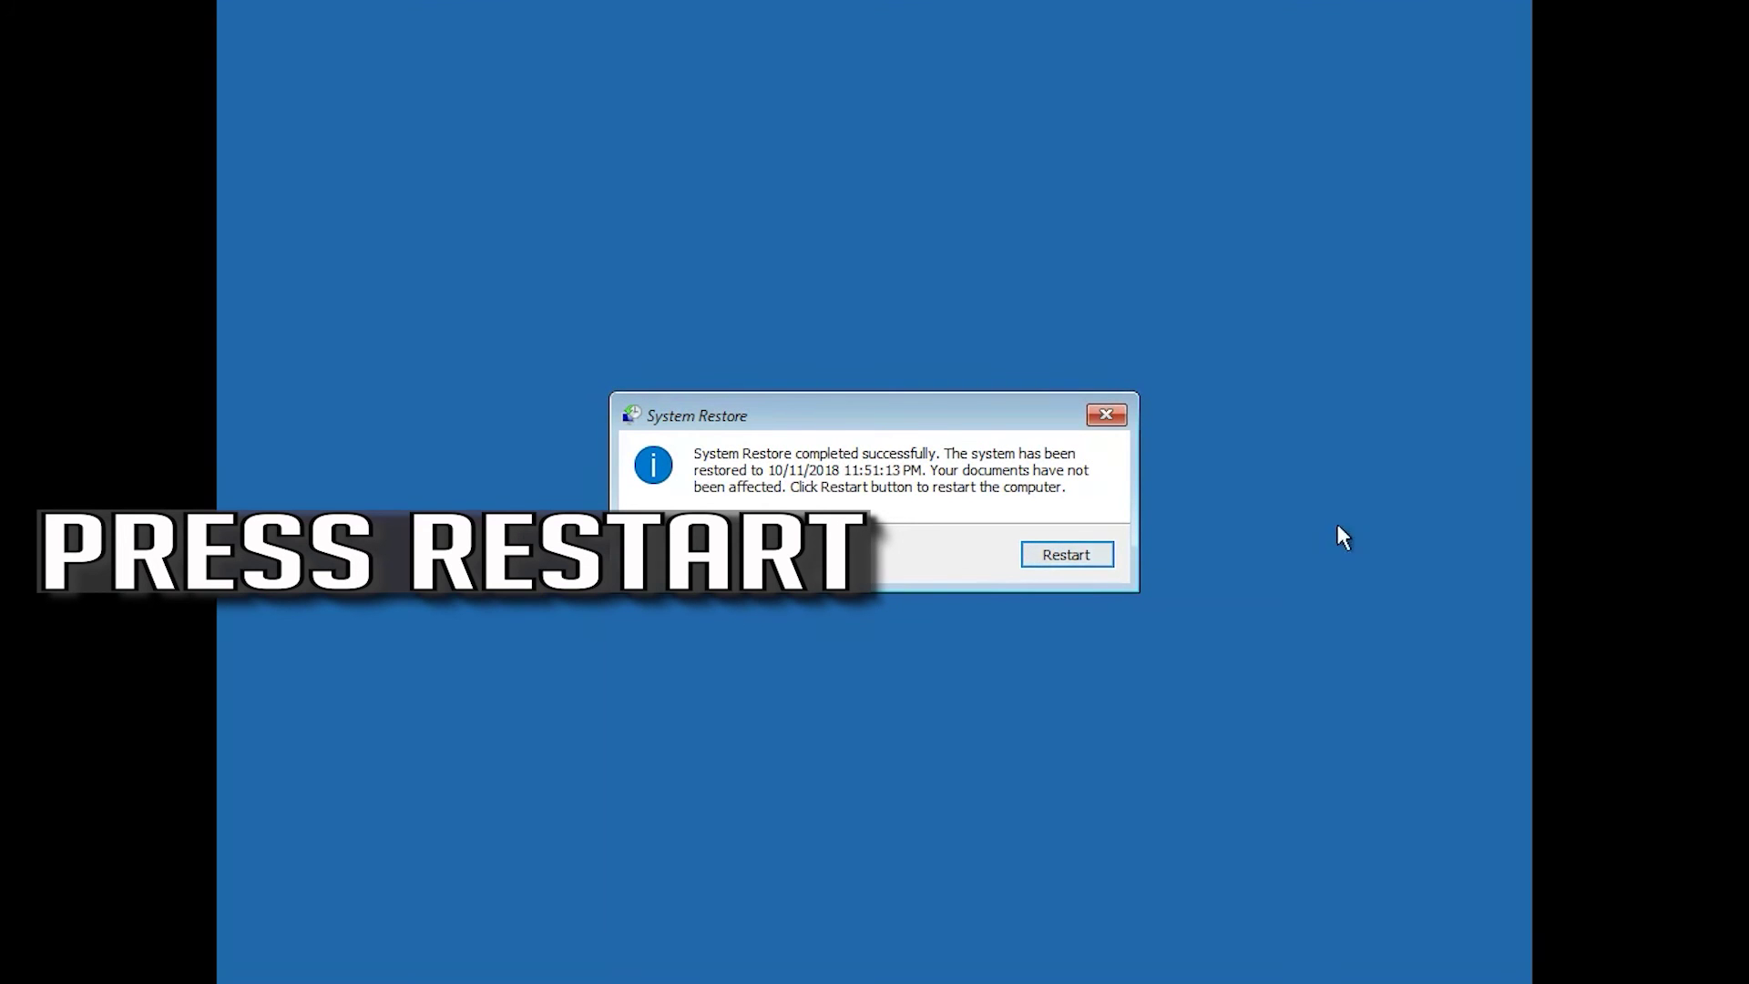
Restart the computer after the restore and dismiss the System Restore message on the desktop
click(1068, 556)
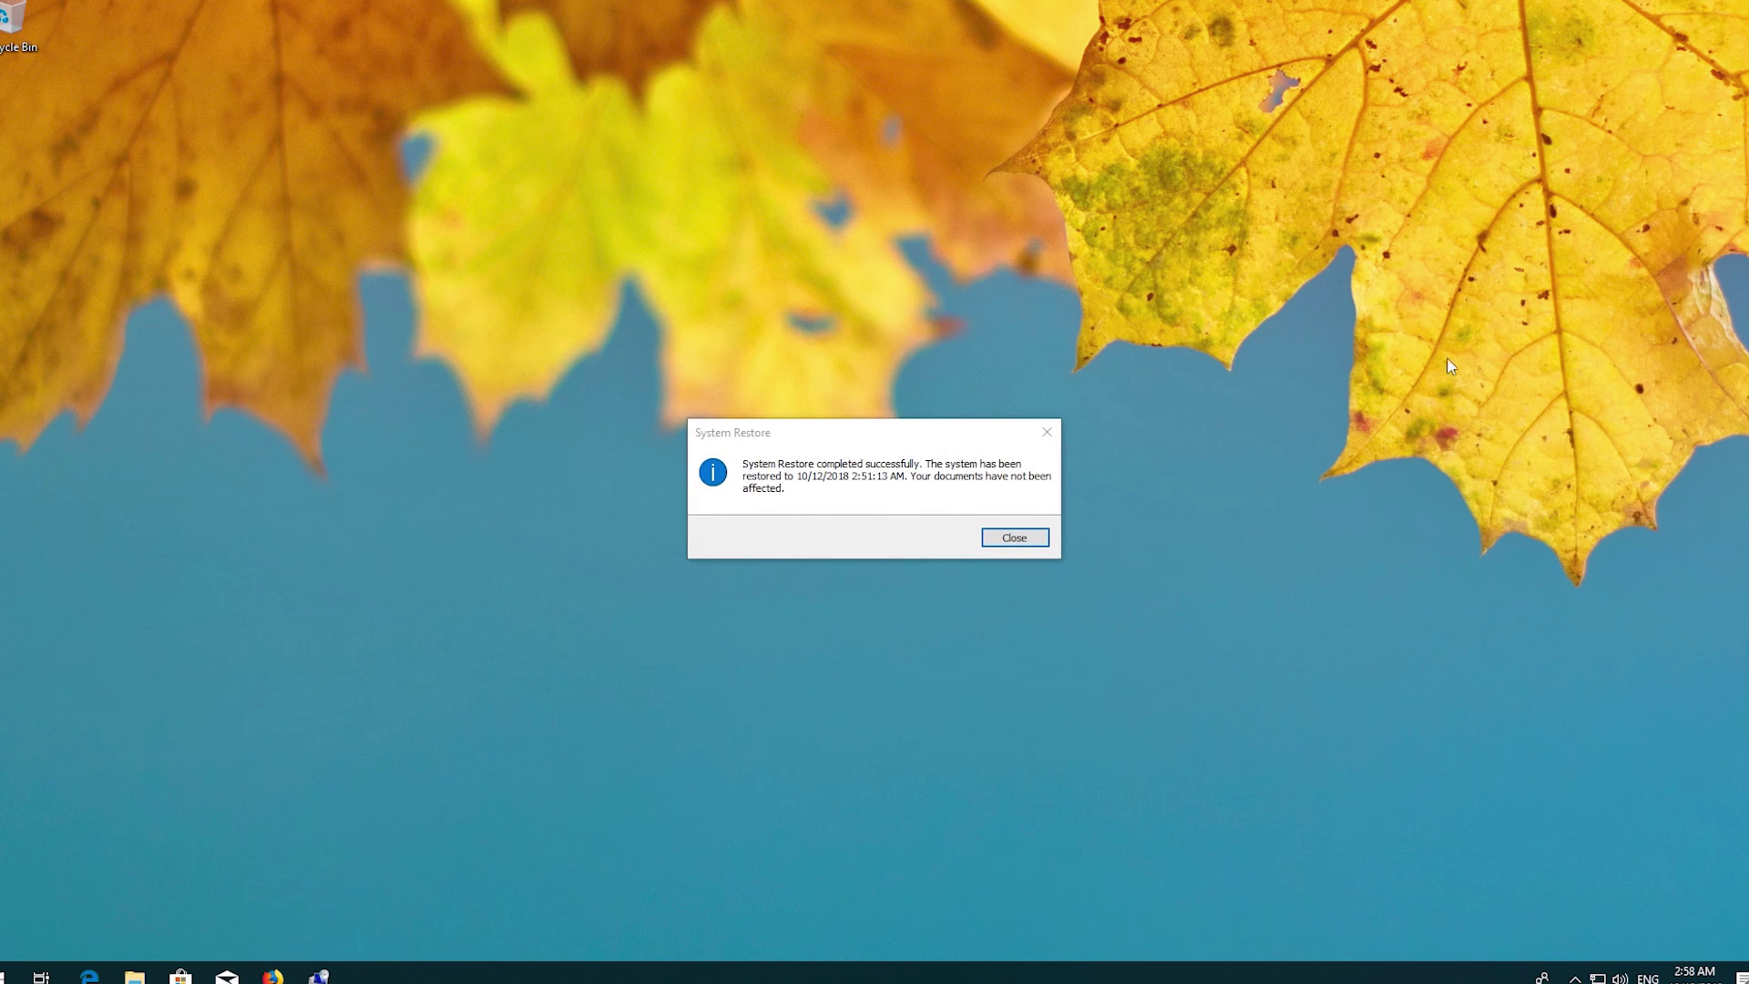
click(1007, 538)
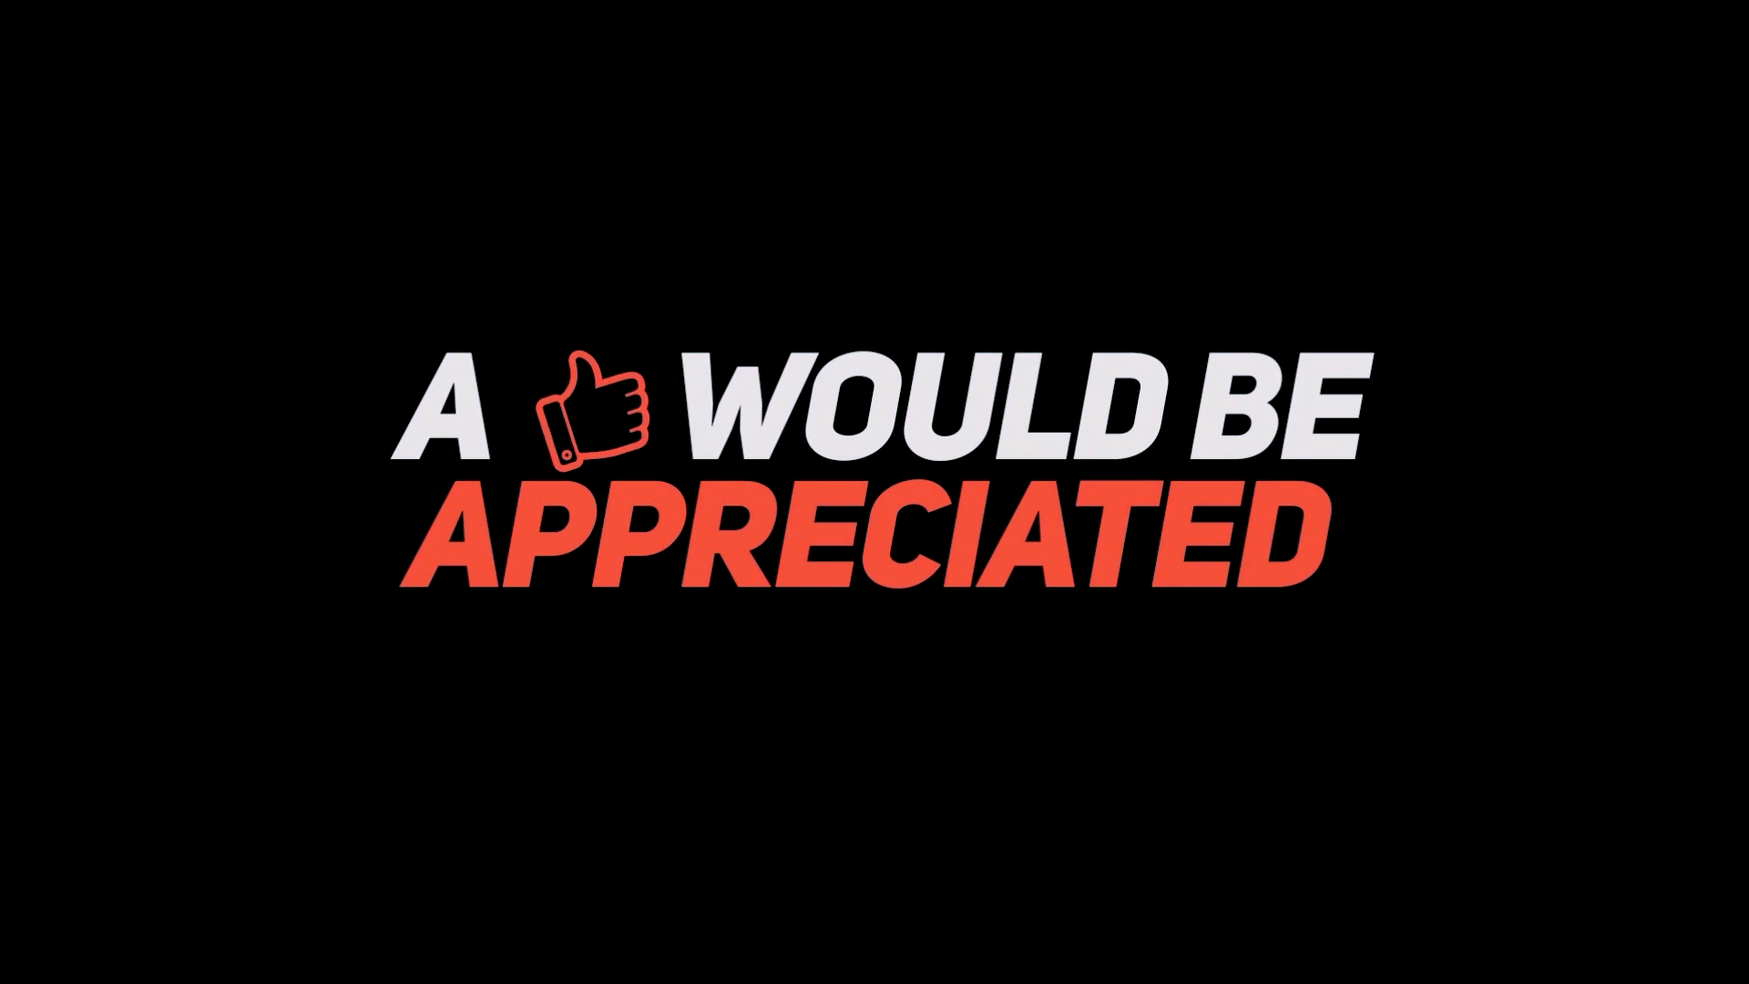